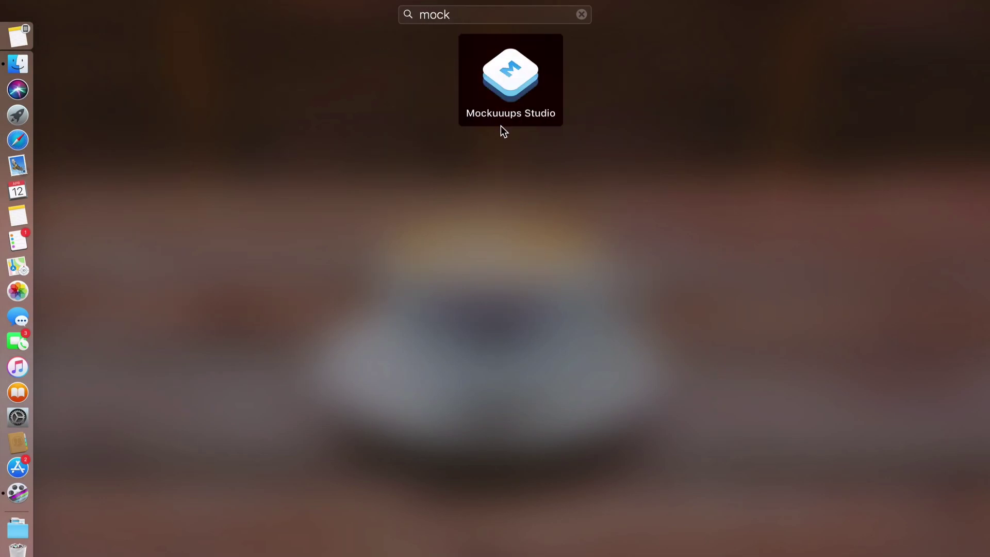
# Step: Launch Mockuuups Studio from the Launchpad search results
pyautogui.click(509, 90)
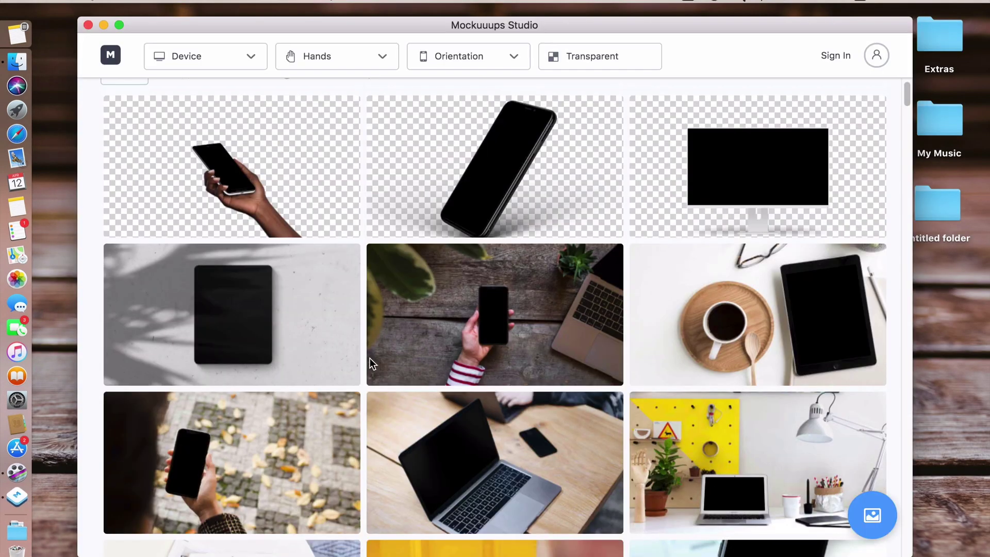
pyautogui.scroll(2, 371, 358)
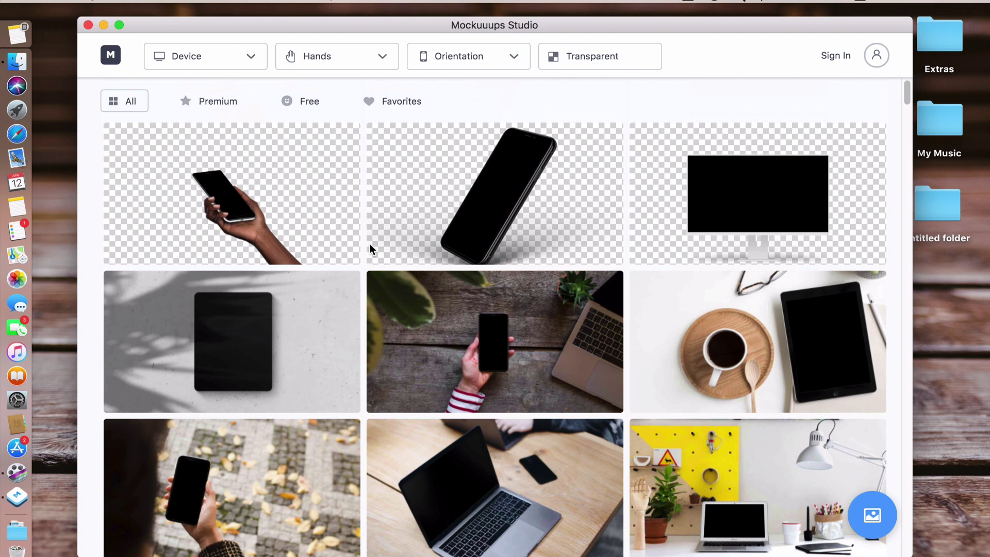
pyautogui.scroll(-8, 370, 247)
pyautogui.scroll(-3, 398, 292)
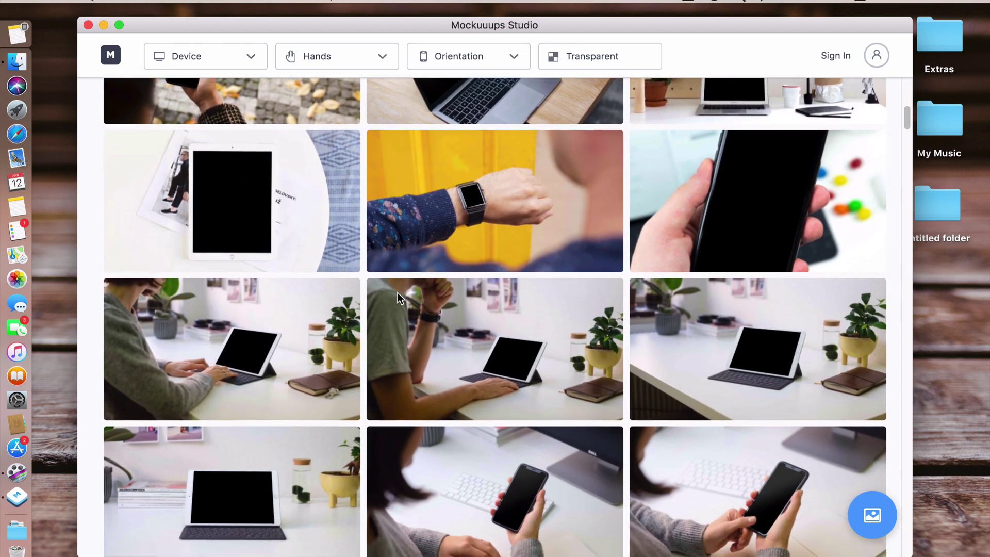
pyautogui.scroll(-2, 398, 292)
pyautogui.scroll(-2, 398, 292)
pyautogui.scroll(-1, 399, 293)
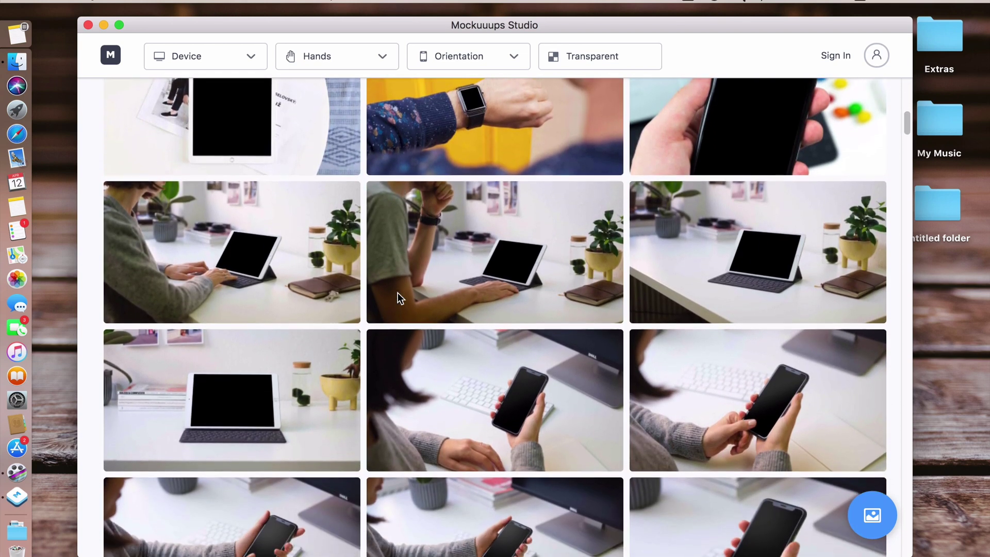
pyautogui.scroll(-1, 398, 293)
pyautogui.scroll(-2, 398, 292)
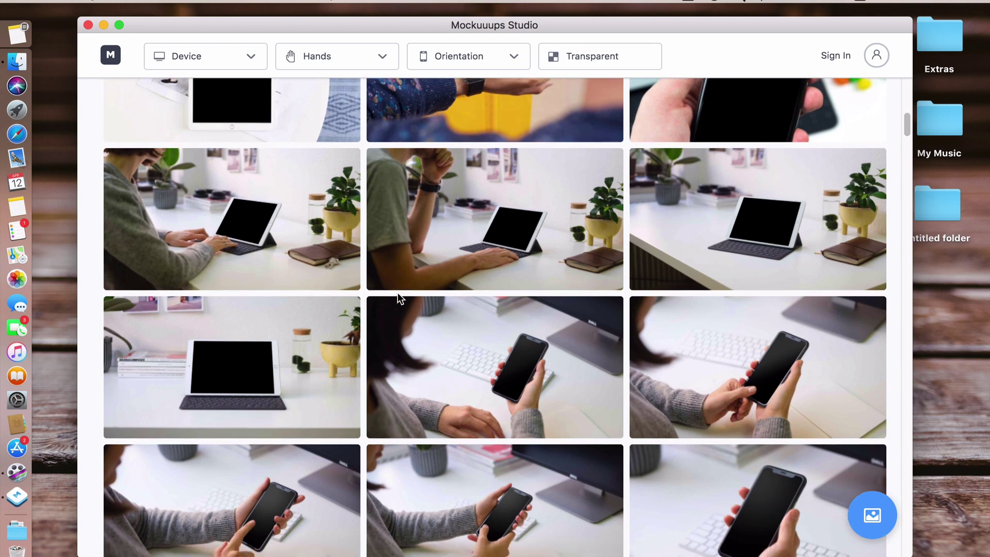
# Step: Filter the mockup gallery to iPhone devices
pyautogui.click(210, 56)
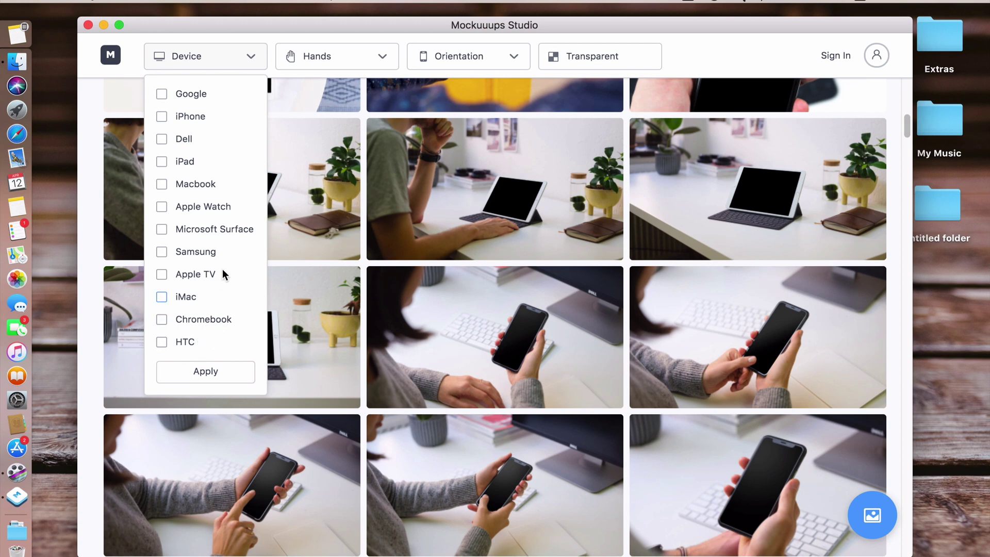
pyautogui.click(162, 117)
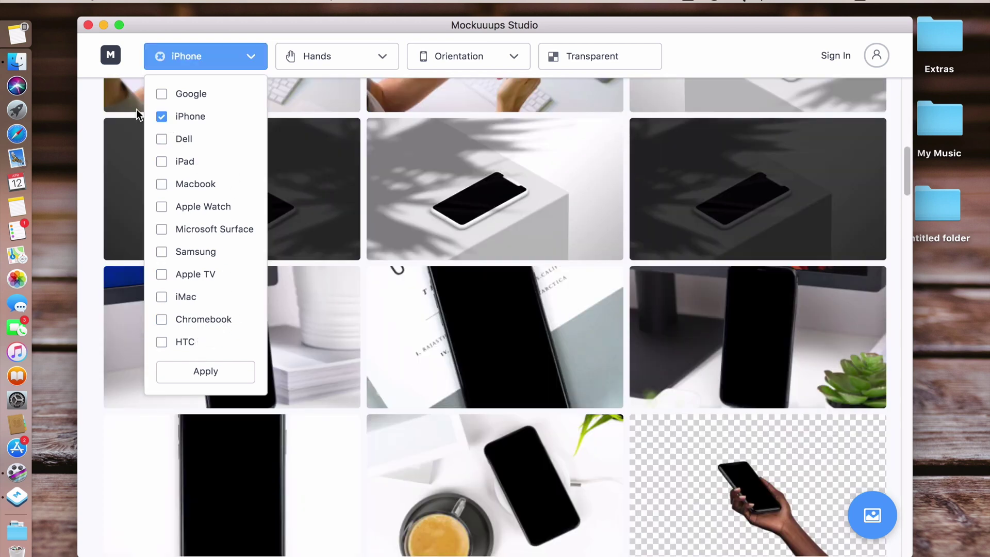
pyautogui.click(125, 109)
pyautogui.scroll(2, 280, 171)
pyautogui.scroll(5, 280, 170)
pyautogui.scroll(5, 280, 171)
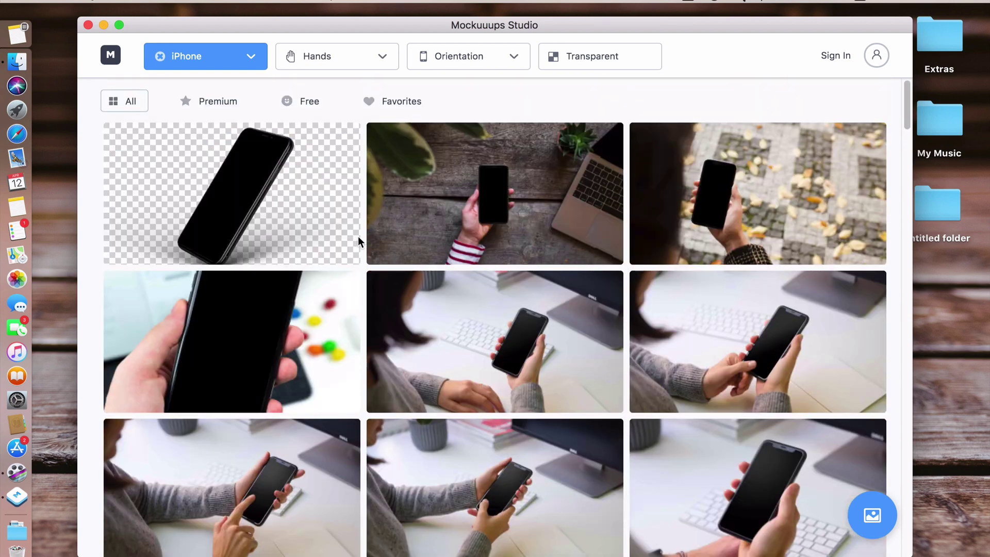
# Step: Try the male, female and no-hands filters, leaving all of them cleared
pyautogui.click(367, 57)
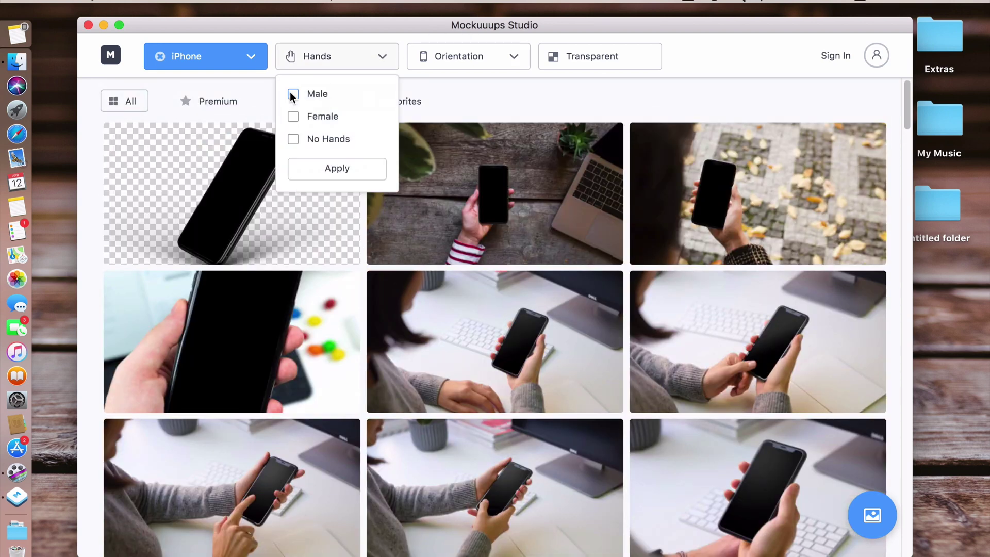
pyautogui.click(293, 95)
pyautogui.click(293, 94)
pyautogui.click(293, 117)
pyautogui.click(294, 139)
pyautogui.click(294, 140)
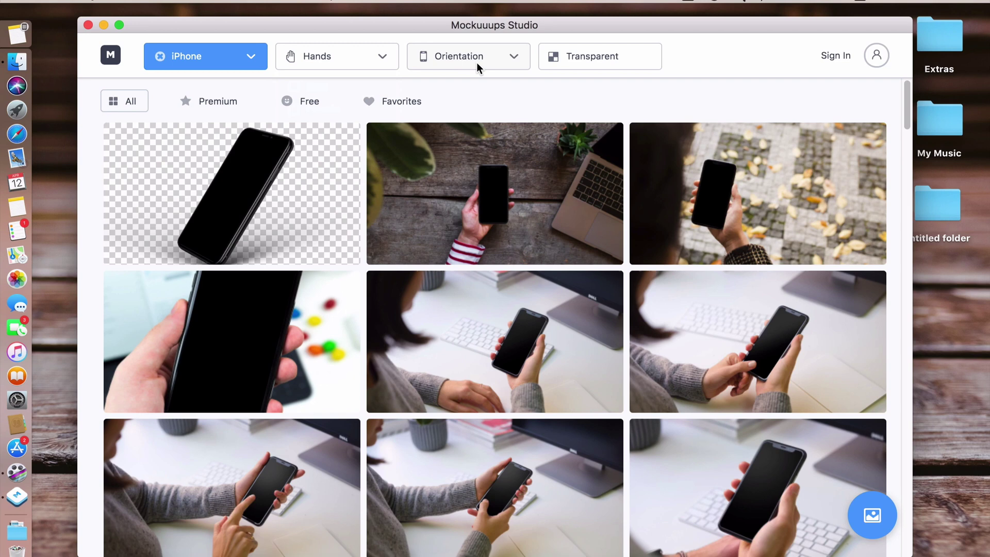
# Step: Try the landscape, portrait and transparent-background filters, then turn them all off
pyautogui.click(476, 63)
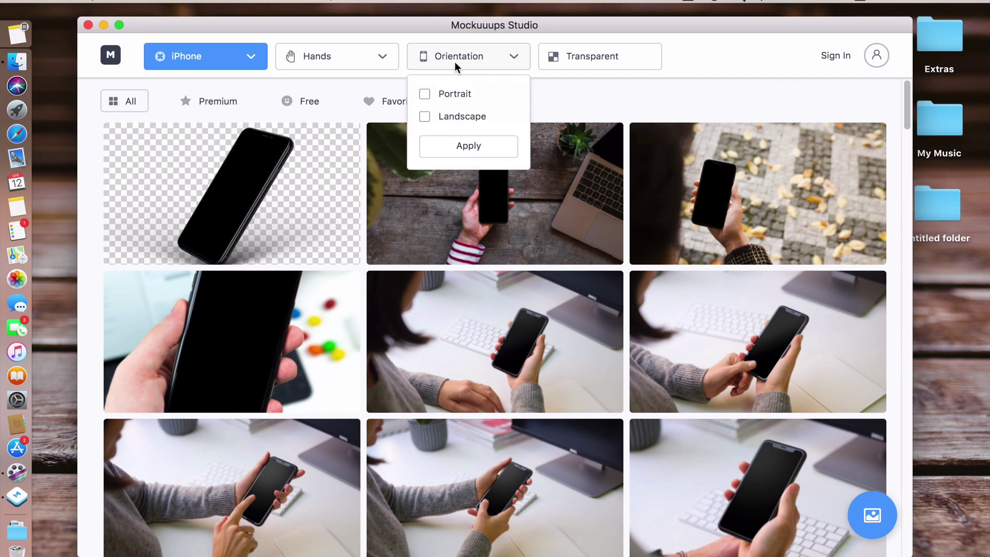
pyautogui.click(425, 116)
pyautogui.click(425, 93)
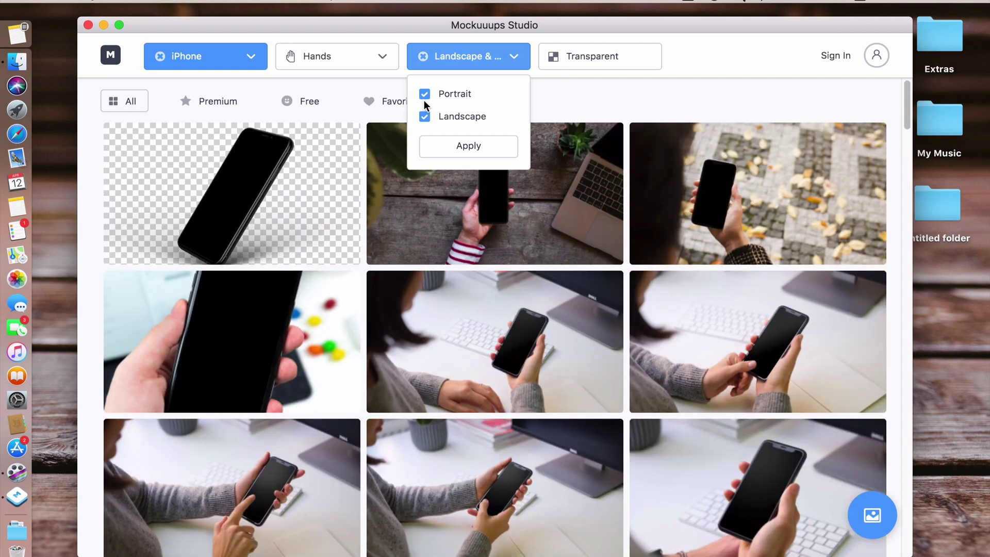
pyautogui.click(425, 116)
pyautogui.click(560, 85)
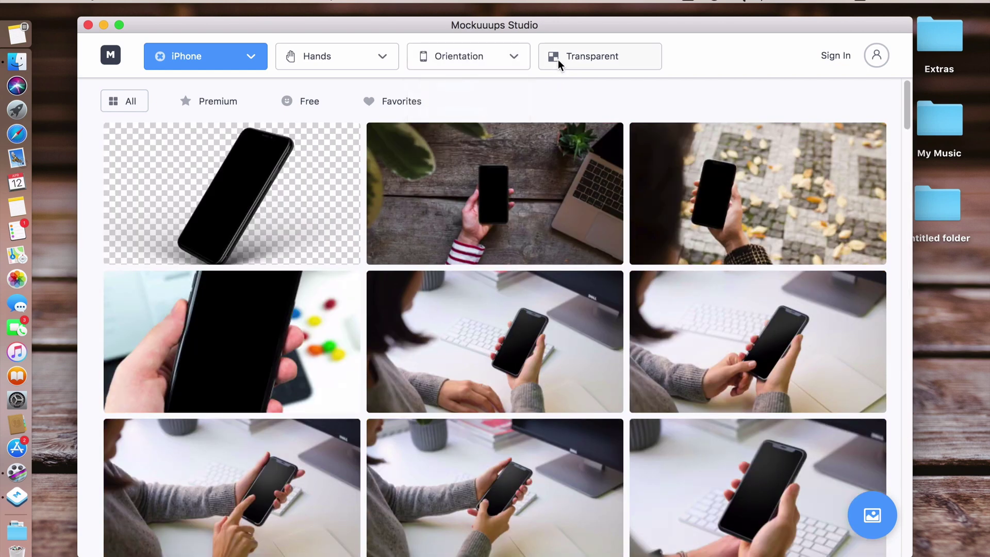
pyautogui.click(573, 64)
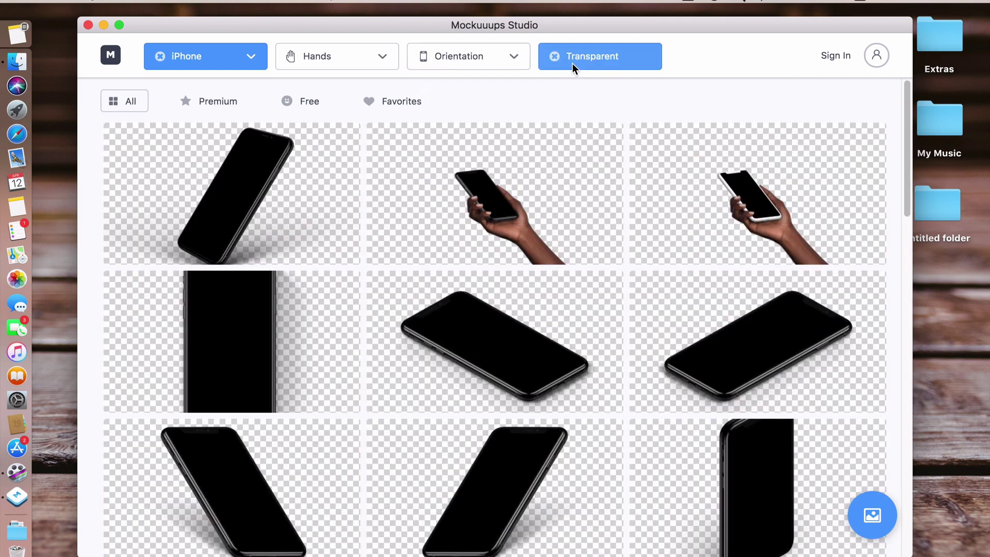
pyautogui.click(573, 64)
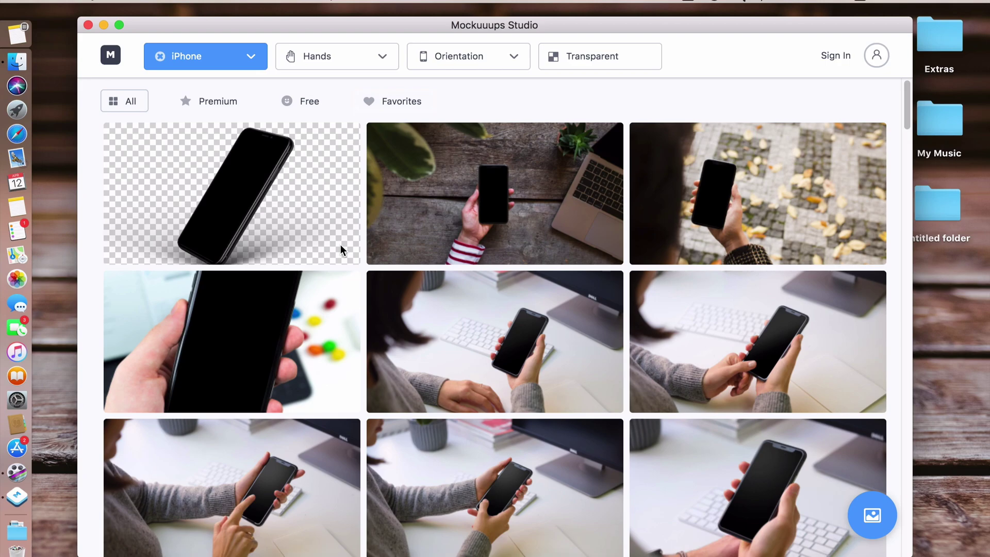
# Step: Bring up Launchpad's app grid over the iPhone-filtered gallery
pyautogui.press('F4')
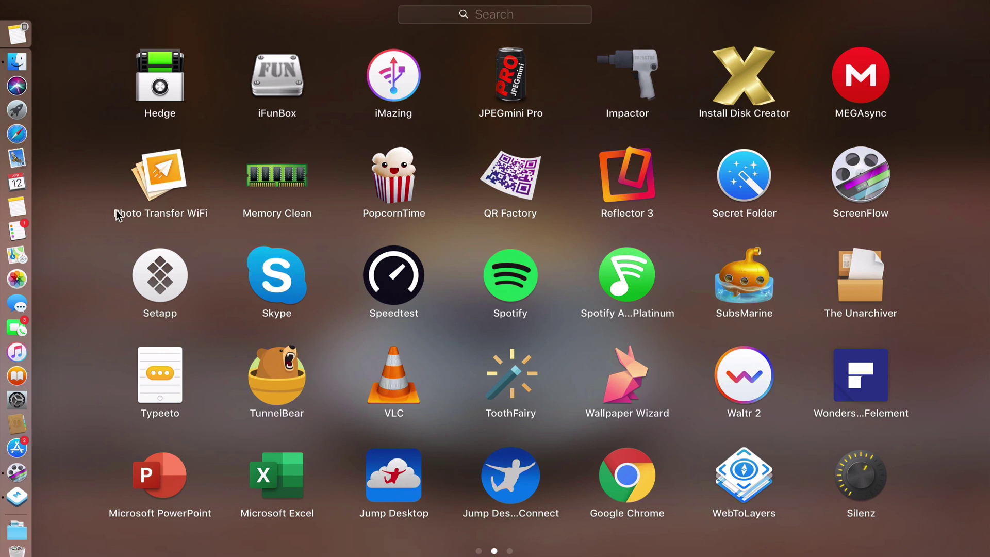
# Step: Search Google Images in Safari for 'using macbook pro' and preview the iMore result
pyautogui.click(49, 48)
pyautogui.click(17, 133)
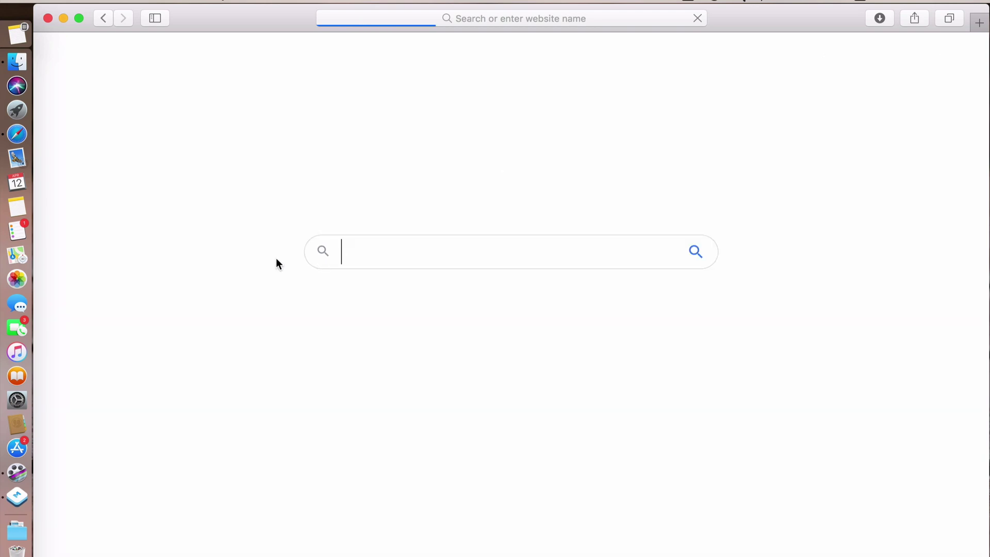
pyautogui.click(401, 257)
pyautogui.write('using m')
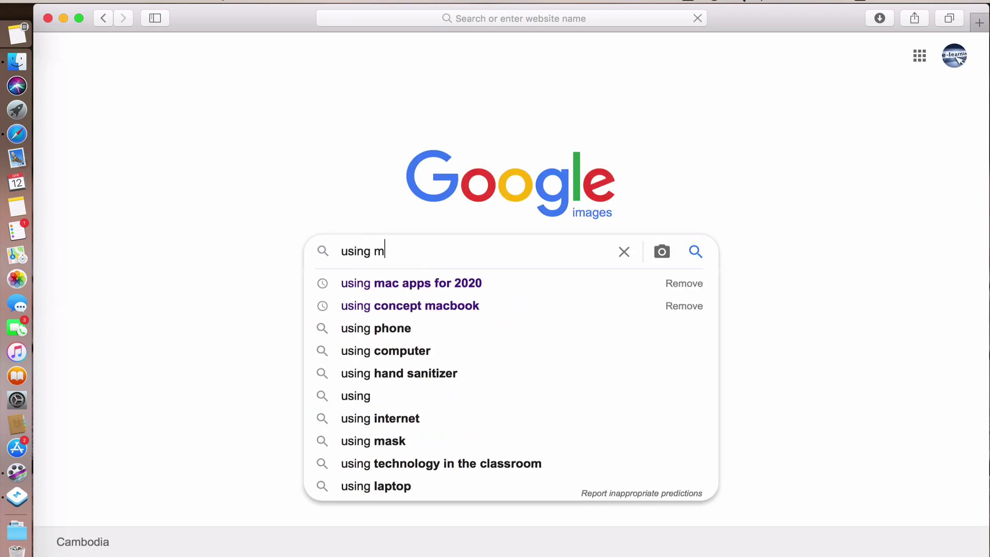
pyautogui.write('acbook pro')
pyautogui.press('Return')
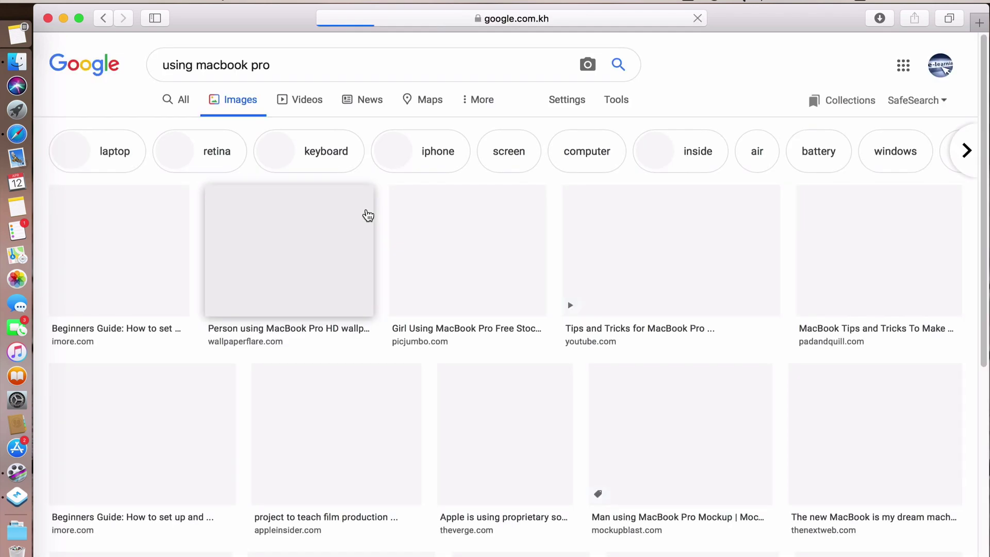
pyautogui.click(163, 255)
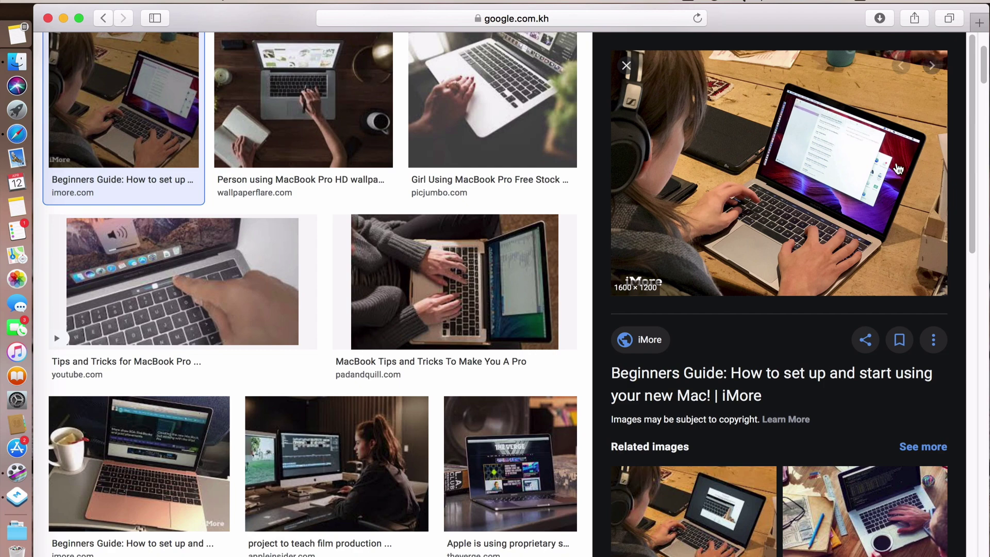
# Step: Return to Launchpad's app grid
pyautogui.press('F4')
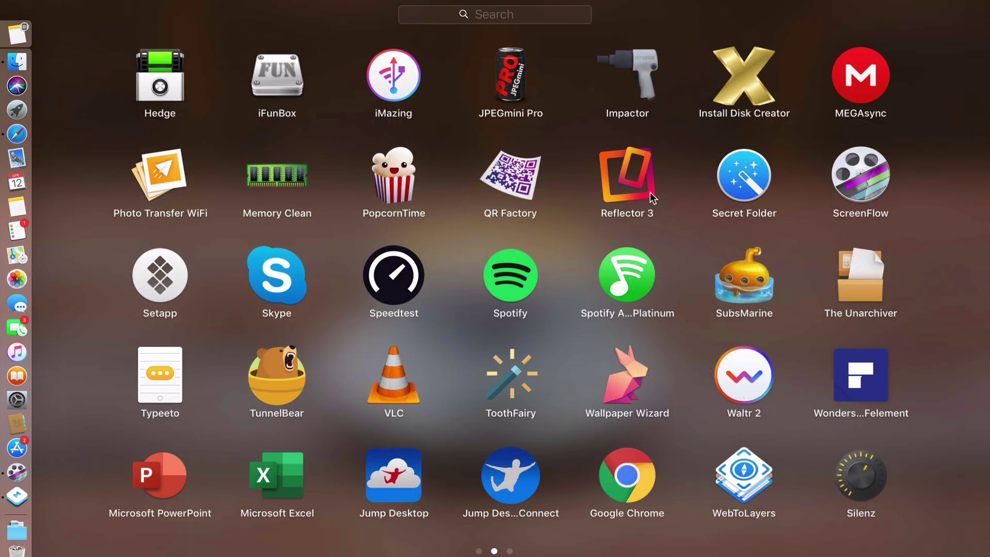
pyautogui.click(912, 433)
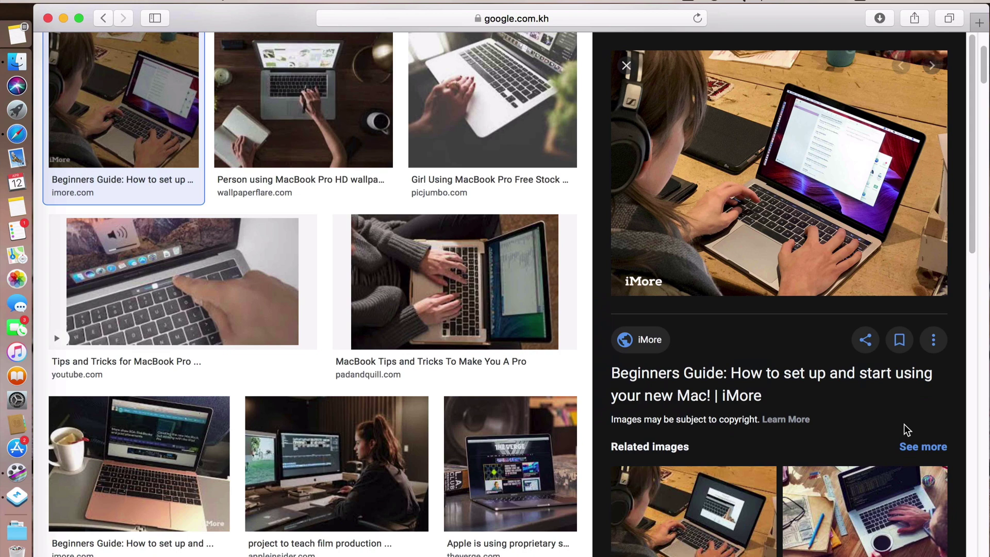
pyautogui.moveTo(778, 170)
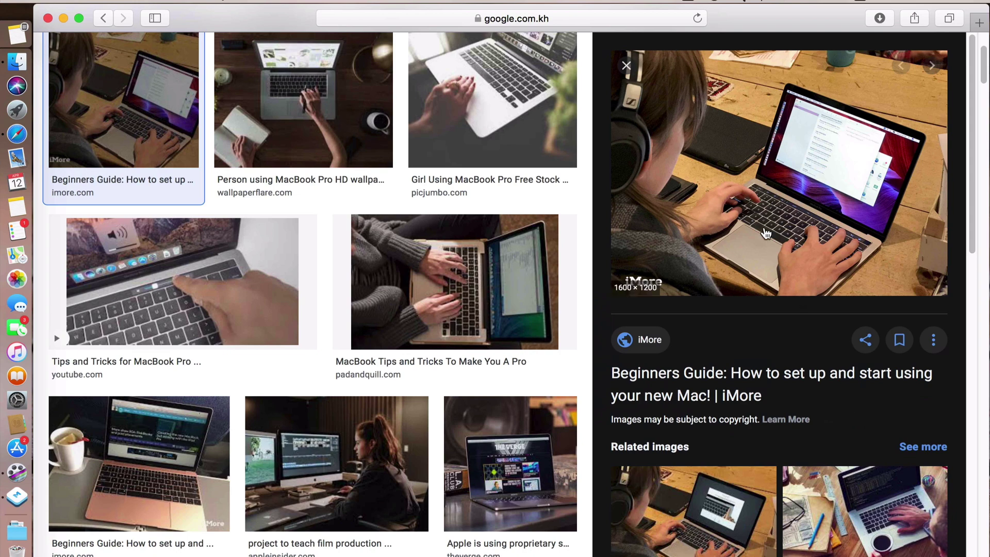
pyautogui.press('F4')
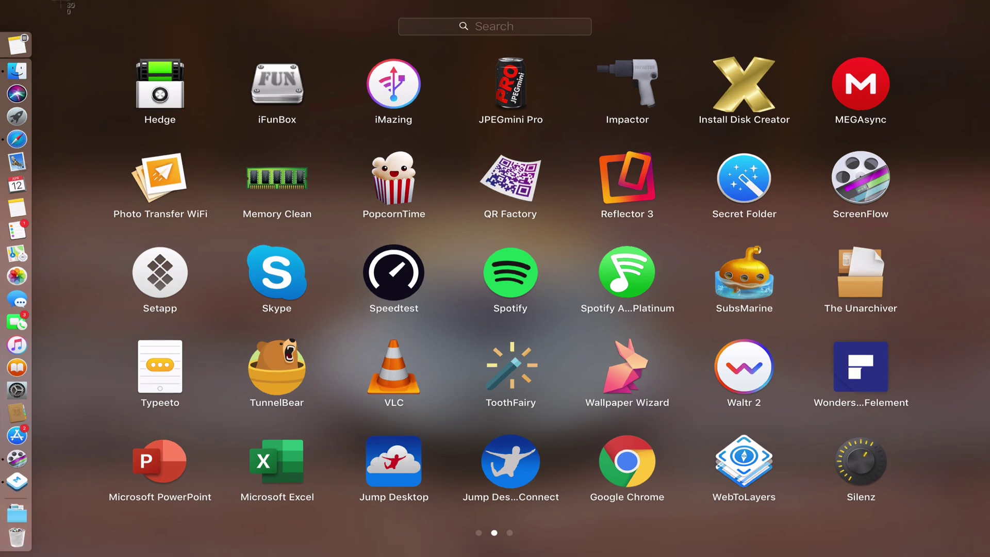
# Step: Capture a full-screen screenshot and filter the gallery to MacBook and iMac scenes, dropping iPhone
pyautogui.moveTo(51, 1)
pyautogui.mouseDown()
pyautogui.moveTo(804, 458)
pyautogui.moveTo(987, 551)
pyautogui.mouseUp()
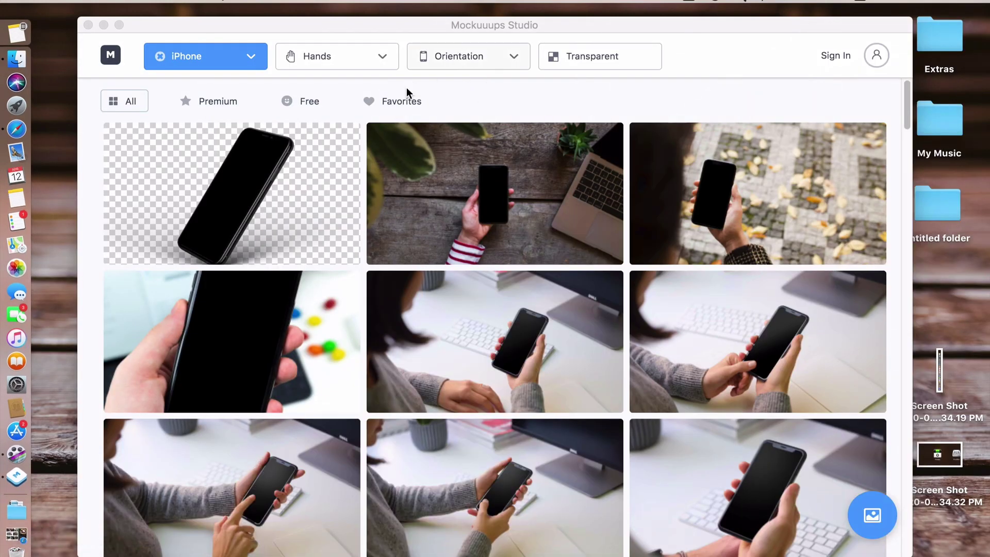
pyautogui.click(228, 62)
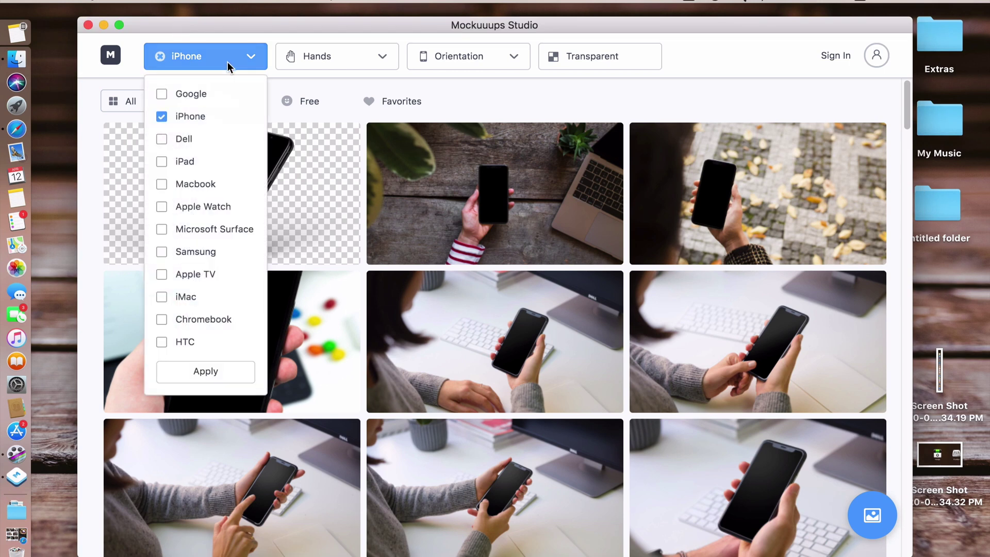
pyautogui.click(160, 183)
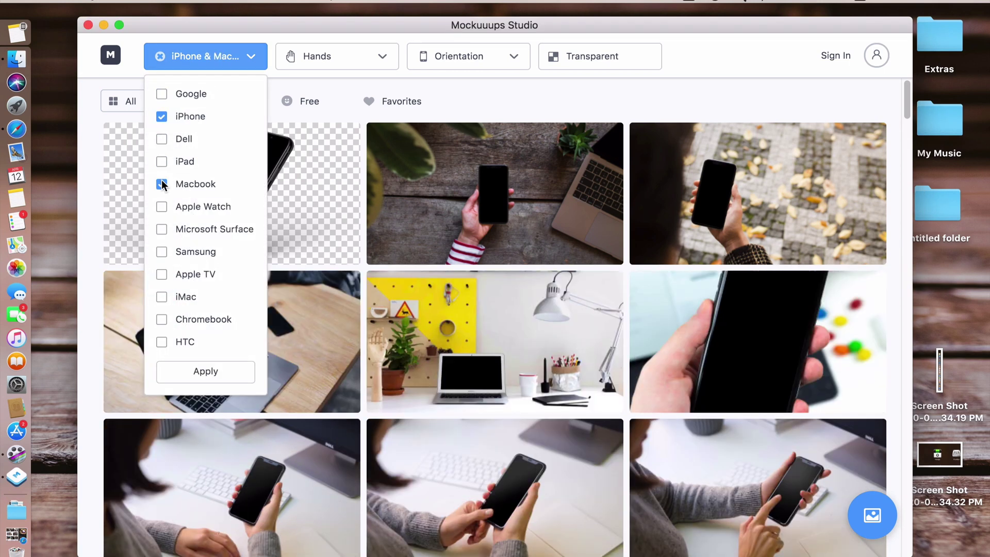
pyautogui.click(161, 117)
pyautogui.click(162, 298)
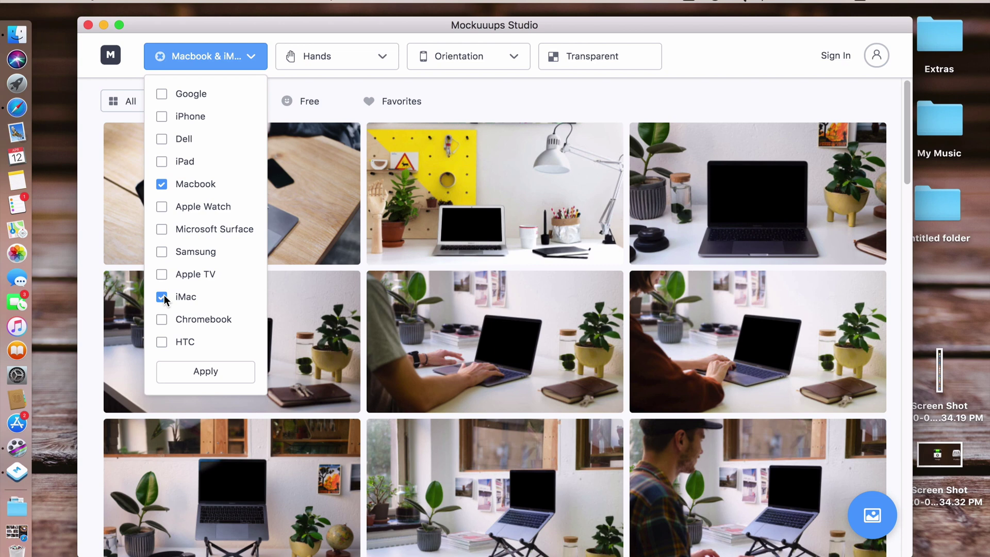
pyautogui.click(207, 370)
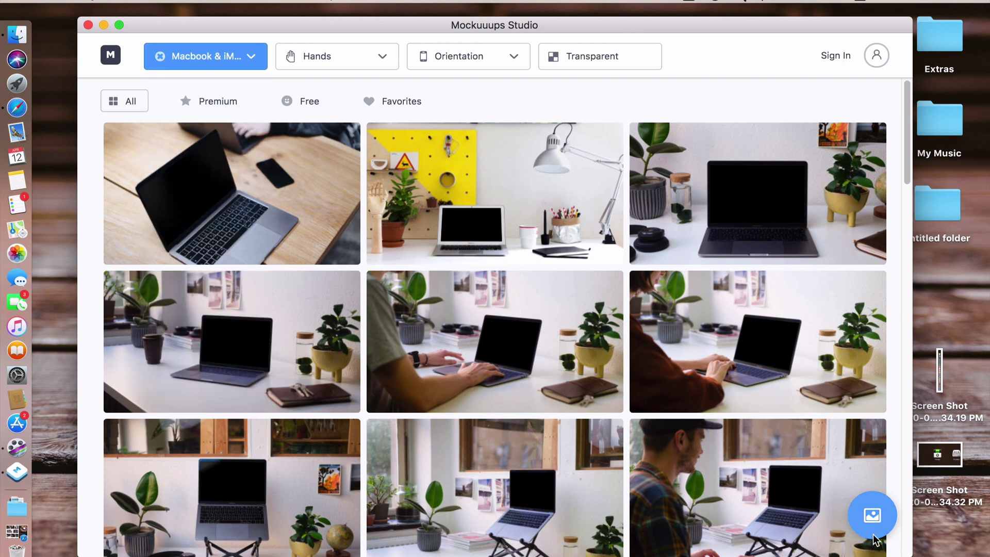
# Step: Import the 4.34.37 PM Launchpad screenshot into the laptop mockups
pyautogui.click(873, 516)
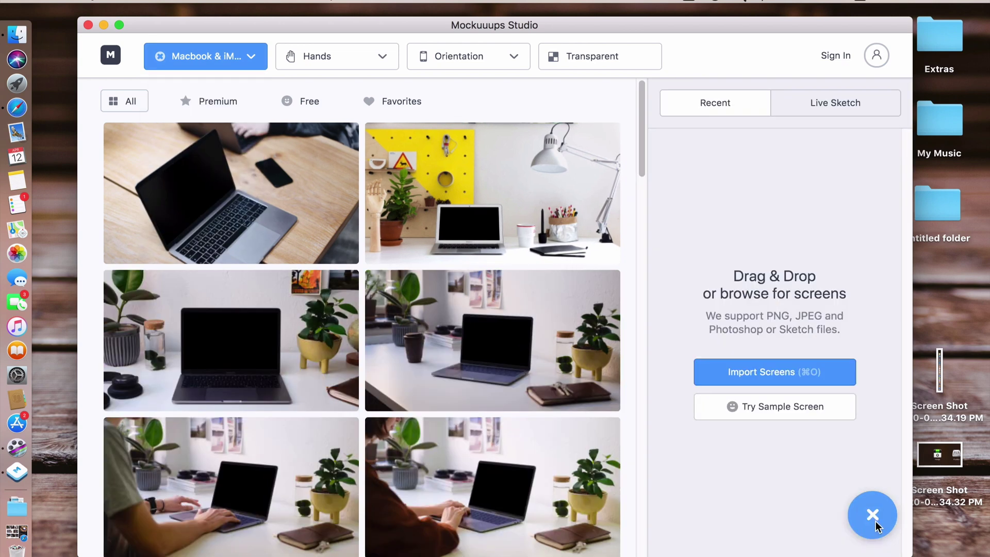
pyautogui.click(745, 374)
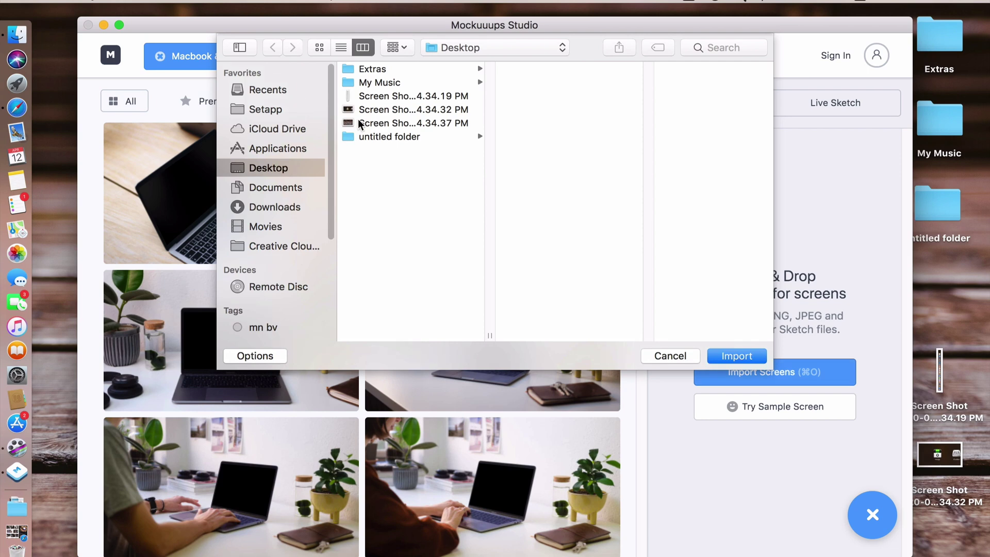
pyautogui.click(413, 109)
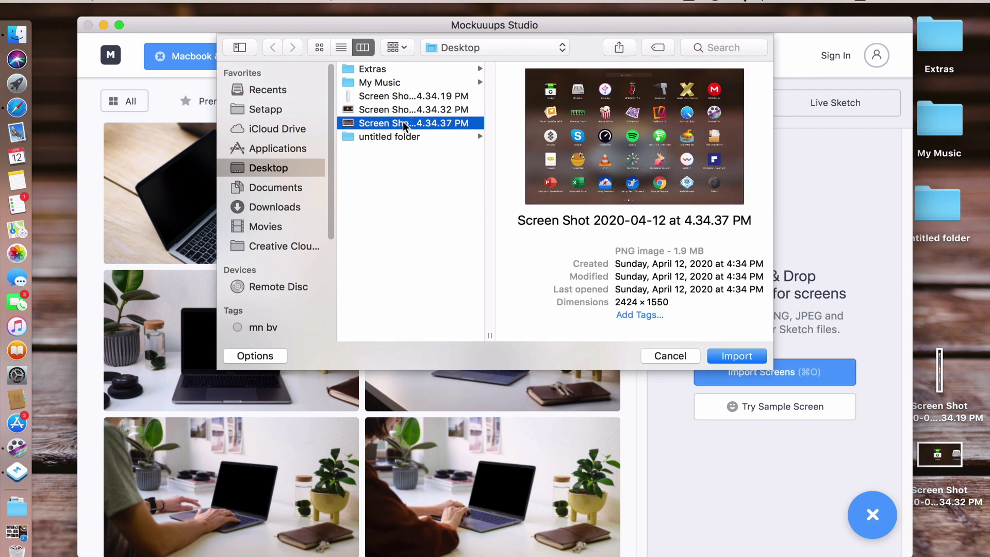
pyautogui.click(736, 355)
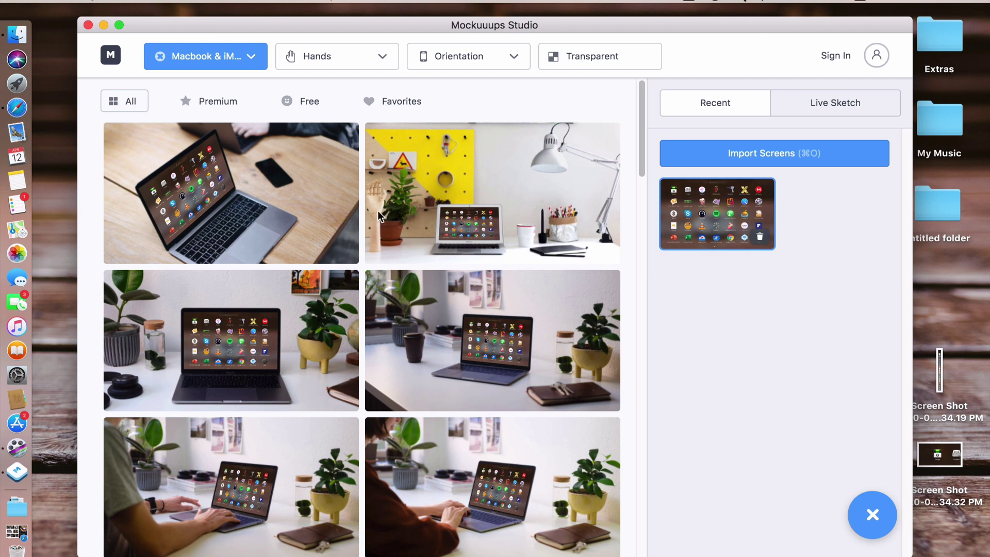
pyautogui.scroll(-1, 221, 233)
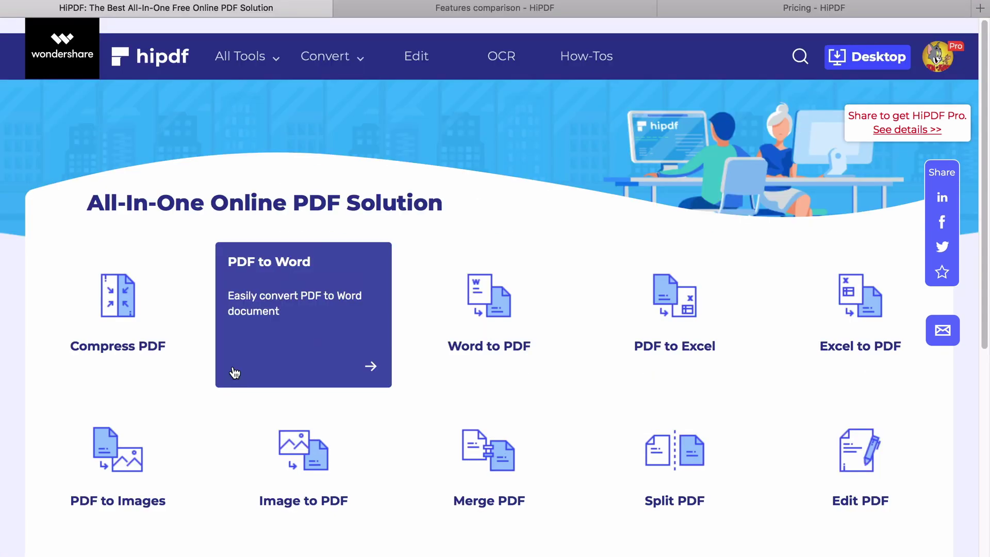
pyautogui.scroll(-1, 232, 364)
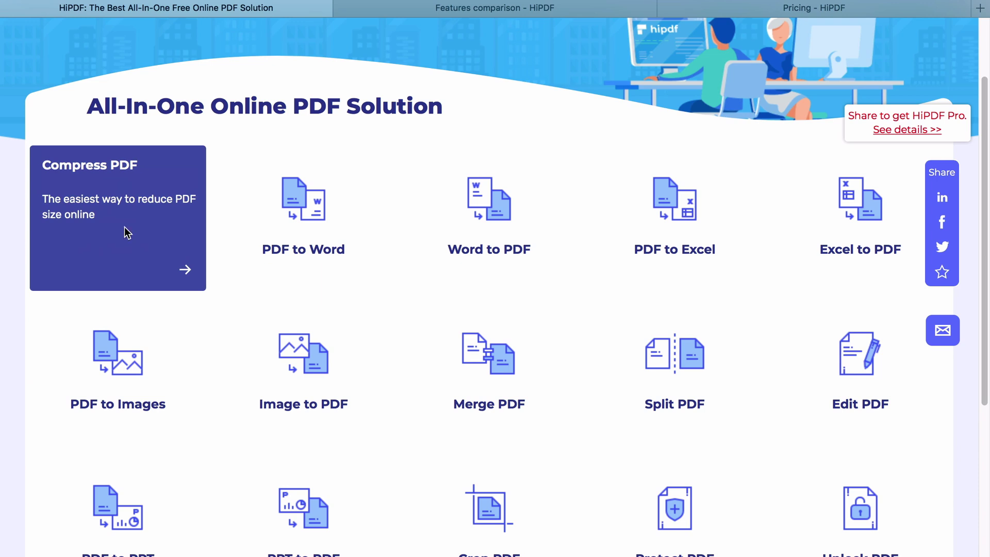
# Step: Upload English_File_Pre_Intermediate_3e_SB to HiPDF's Compress PDF tool
pyautogui.click(127, 233)
pyautogui.click(489, 458)
pyautogui.click(414, 82)
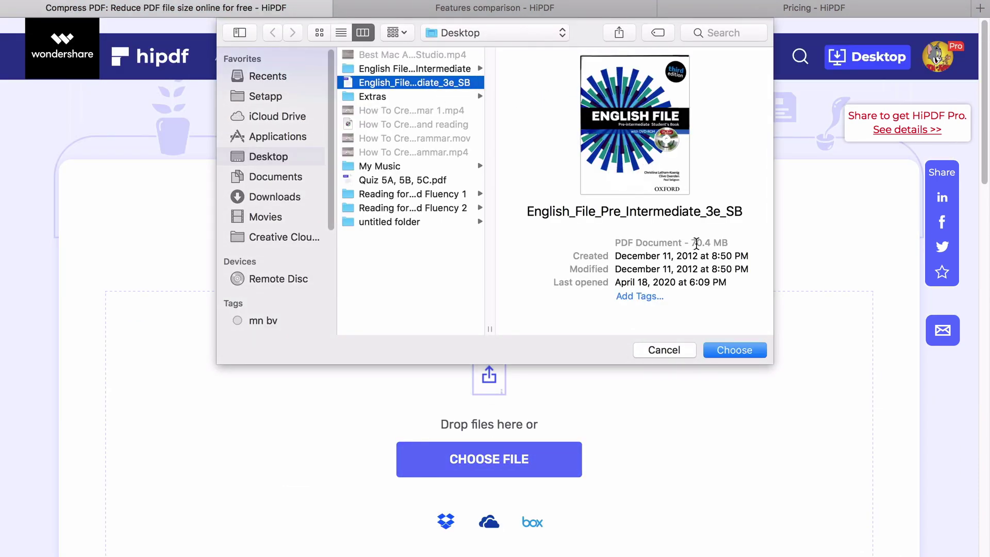
pyautogui.click(735, 350)
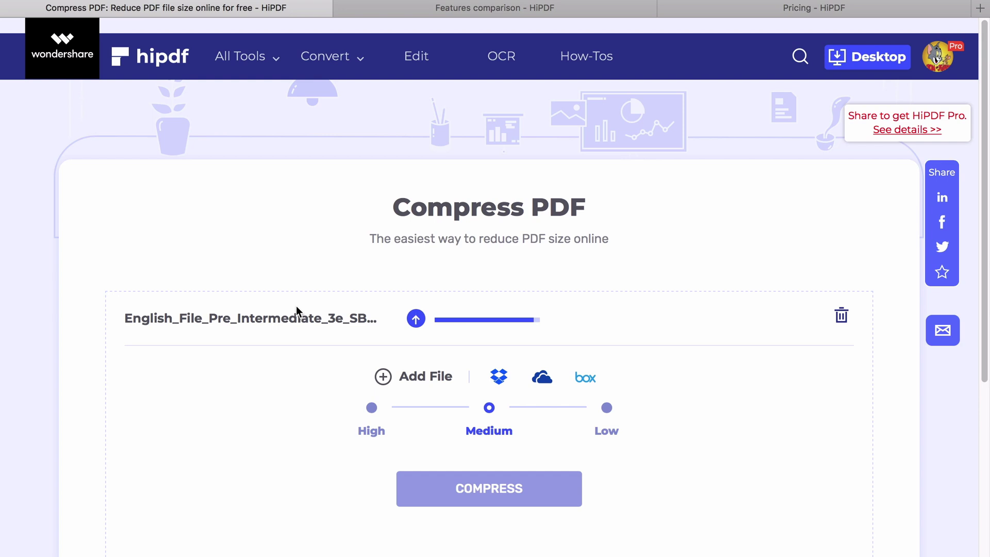
pyautogui.moveTo(372, 430)
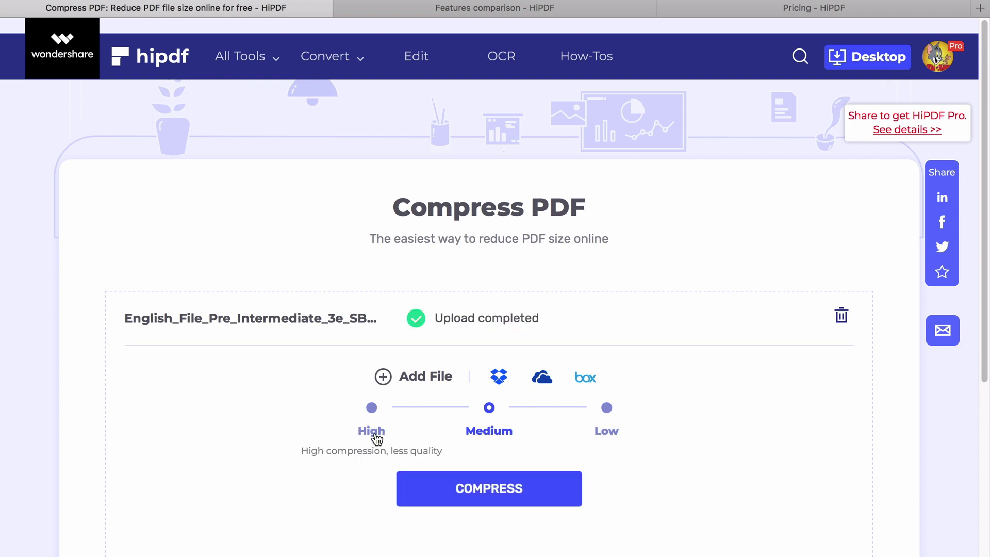
# Step: Compress it at Medium level, from 67.11 MB to 39.51 MB, then return home
pyautogui.click(371, 422)
pyautogui.click(489, 431)
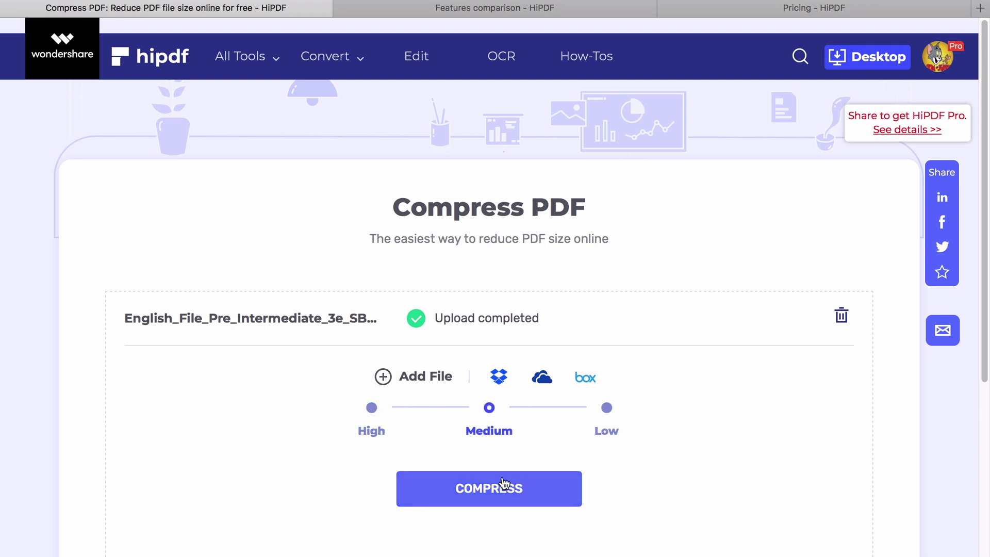
pyautogui.click(489, 489)
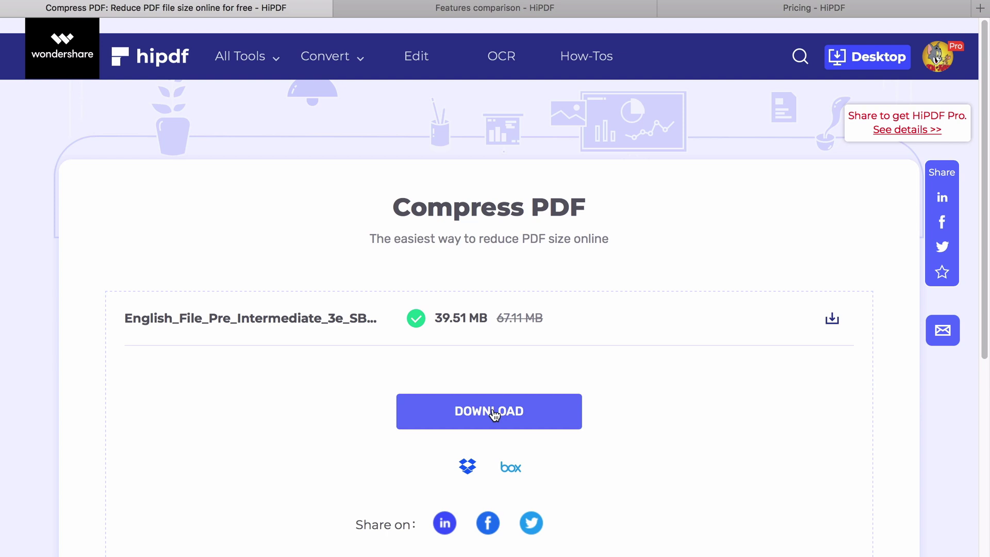
pyautogui.click(14, 5)
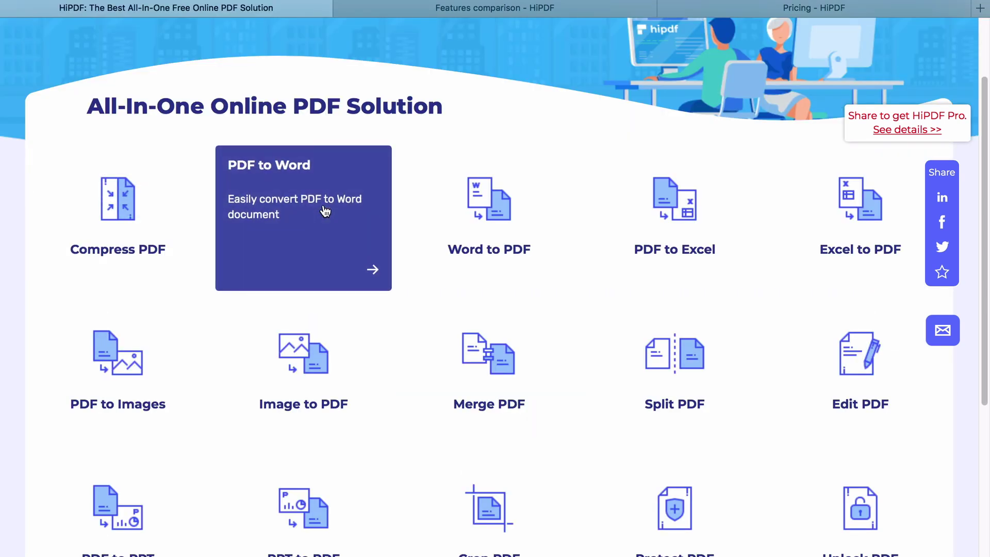
# Step: Upload Quiz 5A, 5B, 5C.pdf to HiPDF's PDF to Word converter
pyautogui.click(352, 197)
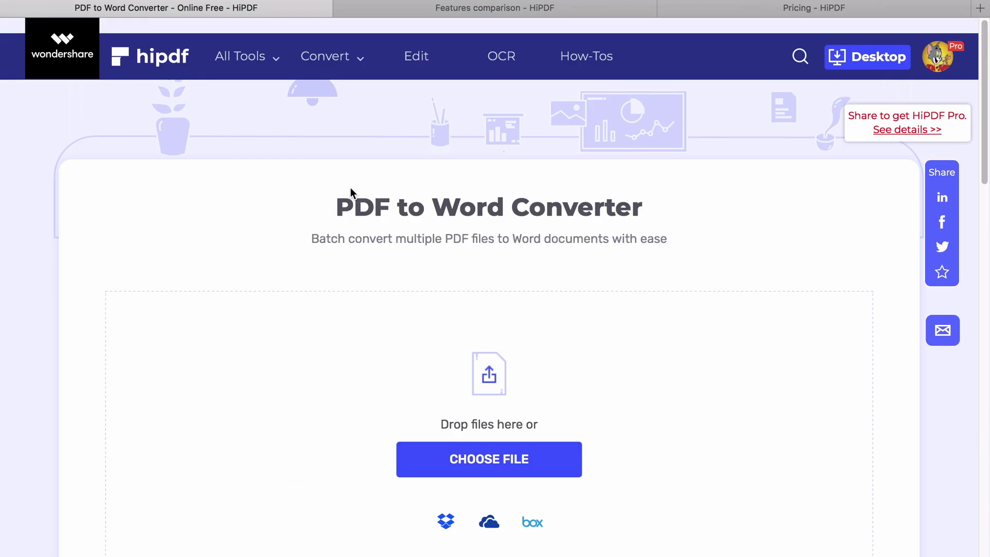
pyautogui.click(503, 459)
pyautogui.click(402, 179)
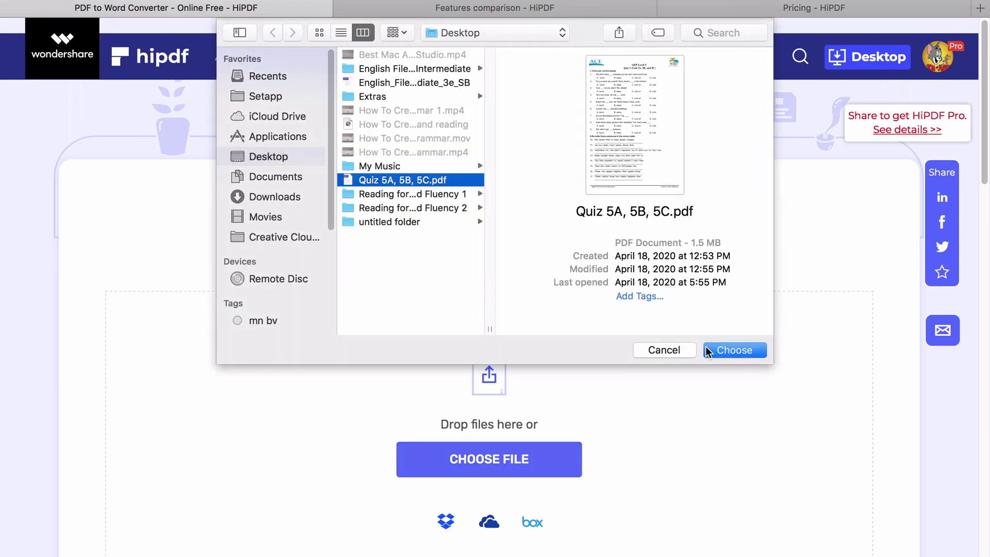
pyautogui.click(733, 351)
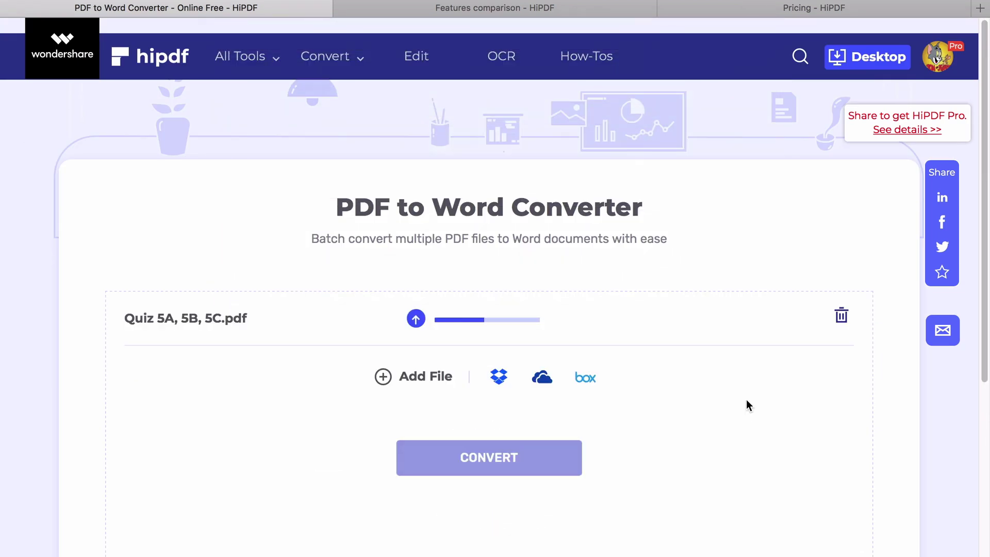
# Step: Convert the quiz to Word, download the .docx and open it in Microsoft Word
pyautogui.click(534, 460)
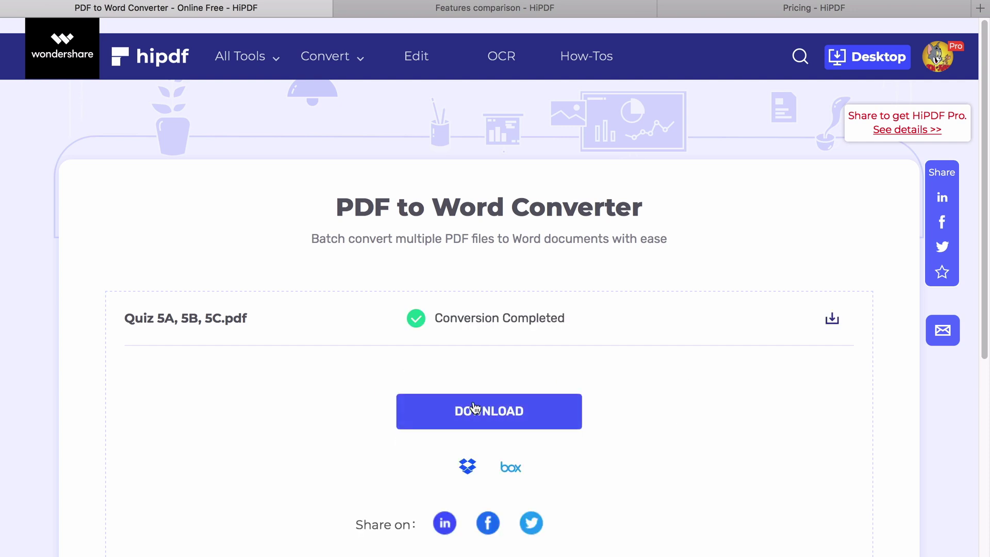
pyautogui.click(474, 411)
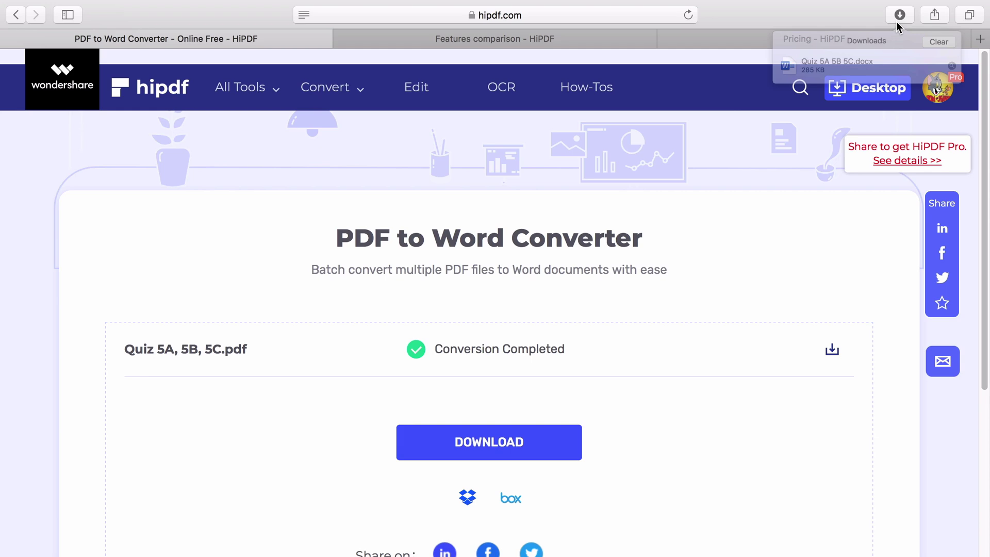
pyautogui.doubleClick(817, 78)
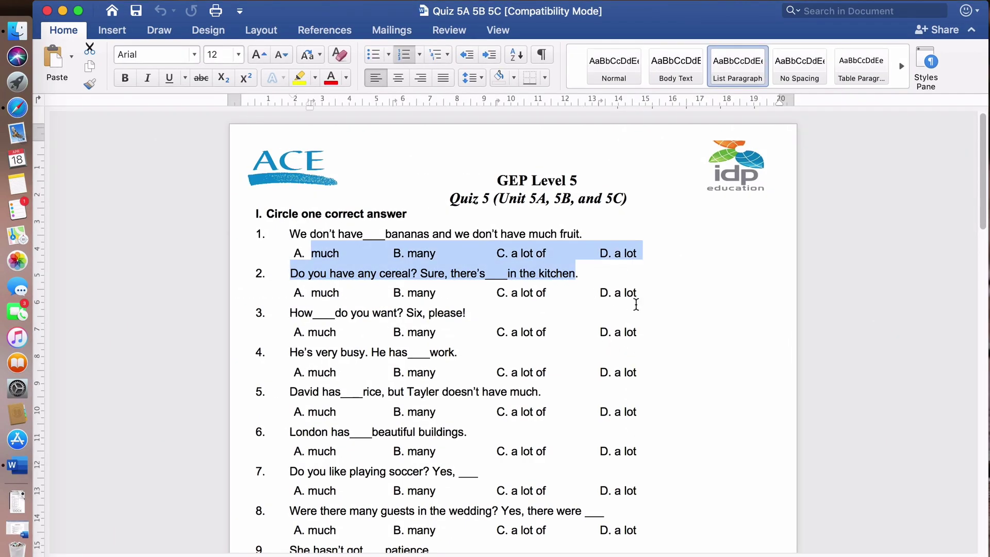
# Step: Place the original quiz PDF beside the Word version, maximise Word, then switch back to Safari
pyautogui.click(465, 313)
pyautogui.moveTo(273, 16); pyautogui.dragTo(528, 19)
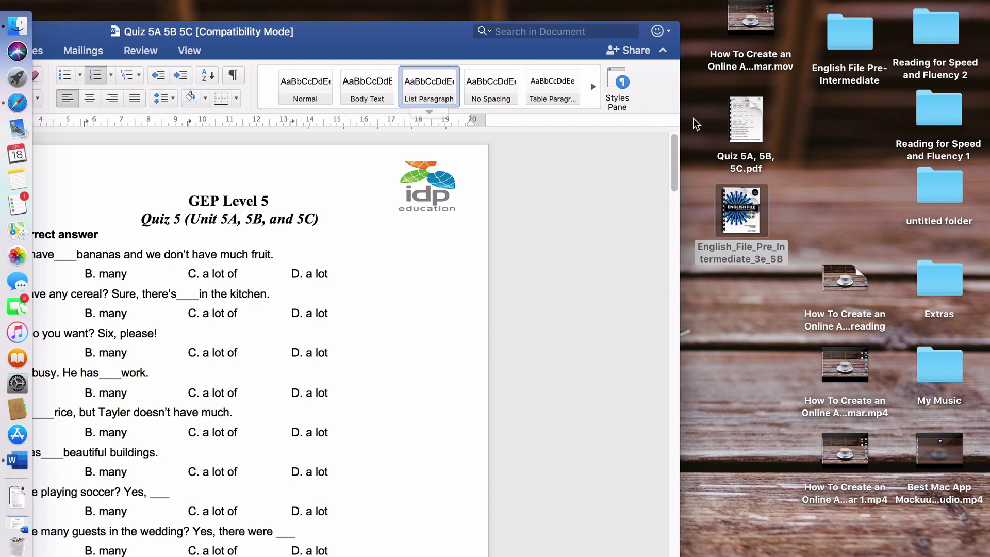
pyautogui.doubleClick(749, 199)
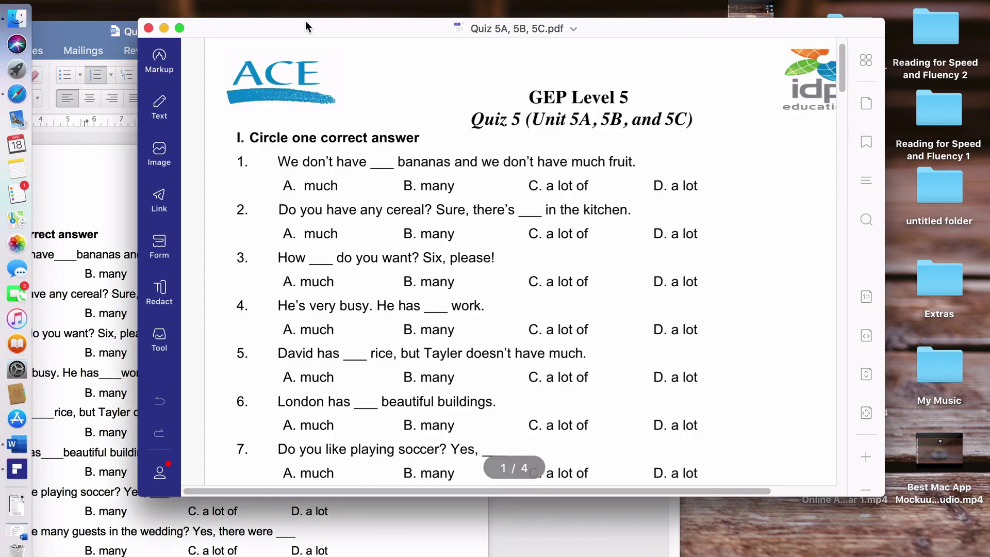
pyautogui.moveTo(305, 21); pyautogui.dragTo(563, 7)
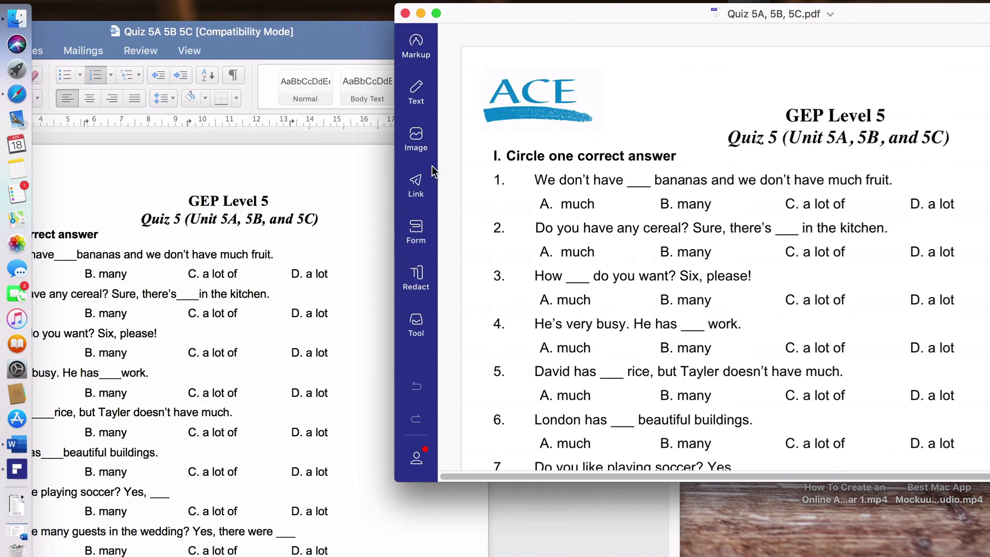
pyautogui.doubleClick(222, 35)
pyautogui.scroll(-5, 503, 314)
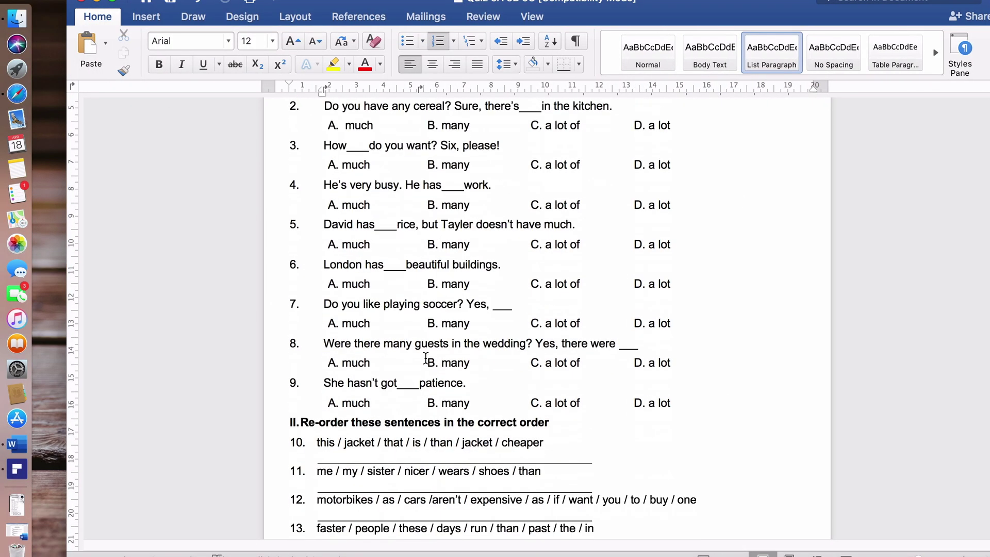
pyautogui.scroll(-10, 503, 314)
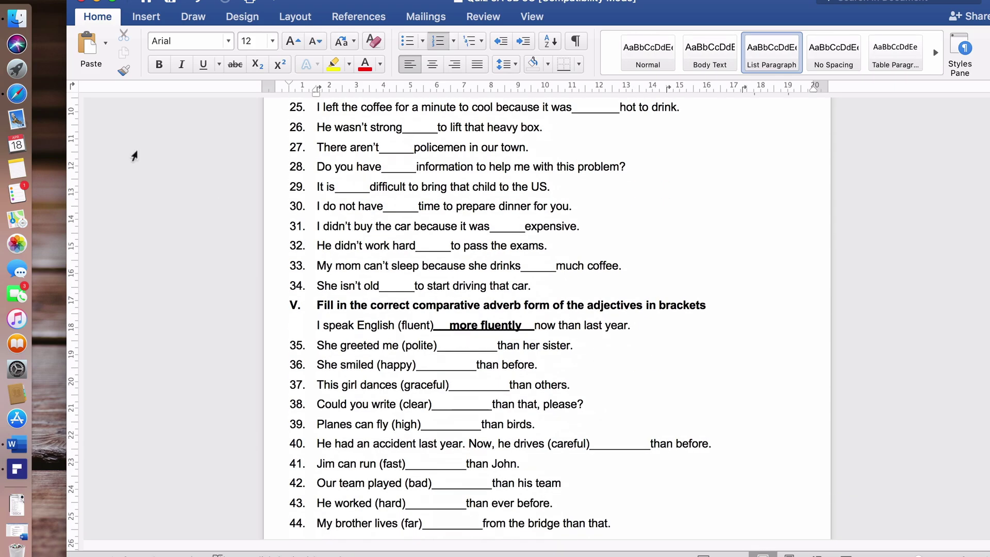
pyautogui.press('super+Tab')
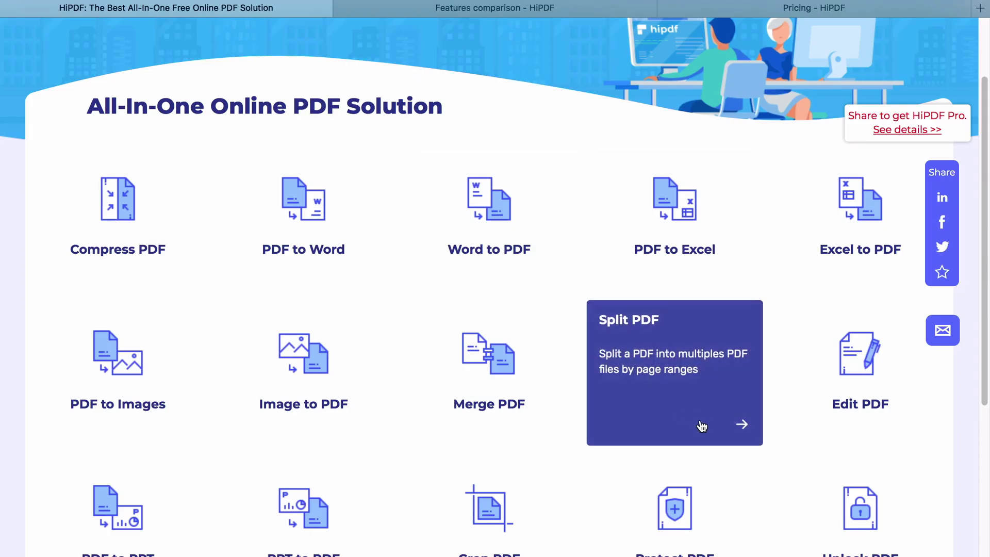
# Step: Upload Quiz 5A, 5B, 5C.pdf to HiPDF's Split PDF tool
pyautogui.moveTo(675, 374)
pyautogui.click(705, 395)
pyautogui.click(489, 458)
pyautogui.click(425, 182)
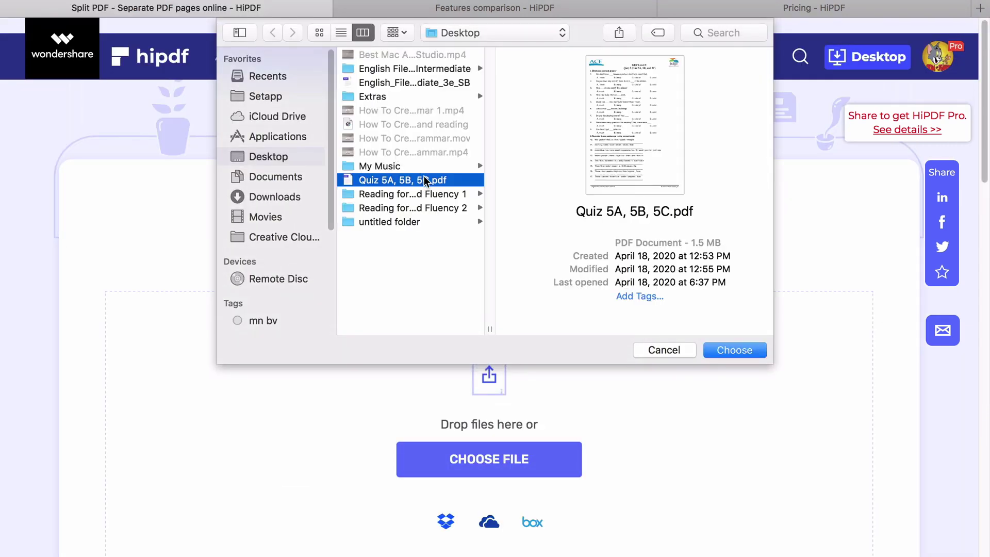
pyautogui.click(734, 350)
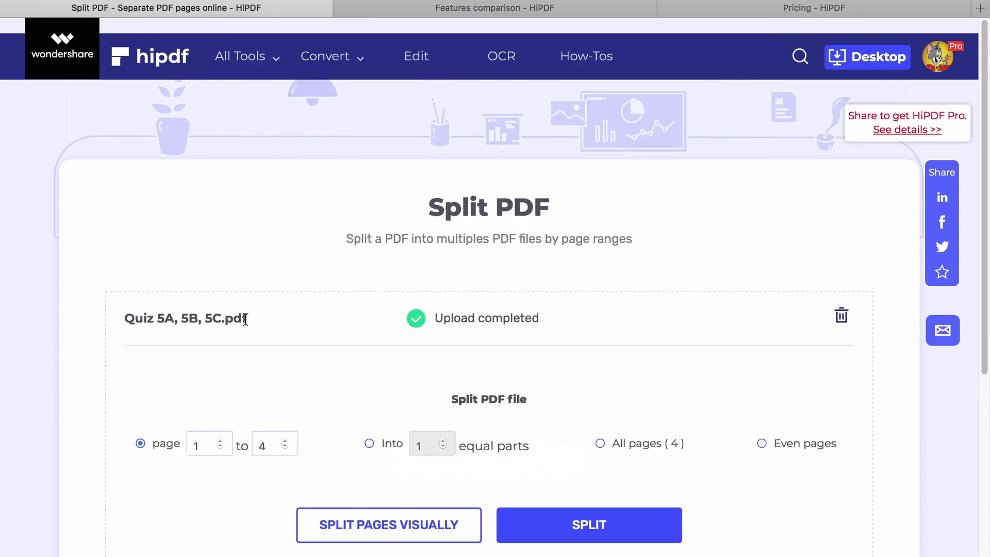
pyautogui.scroll(-3, 372, 449)
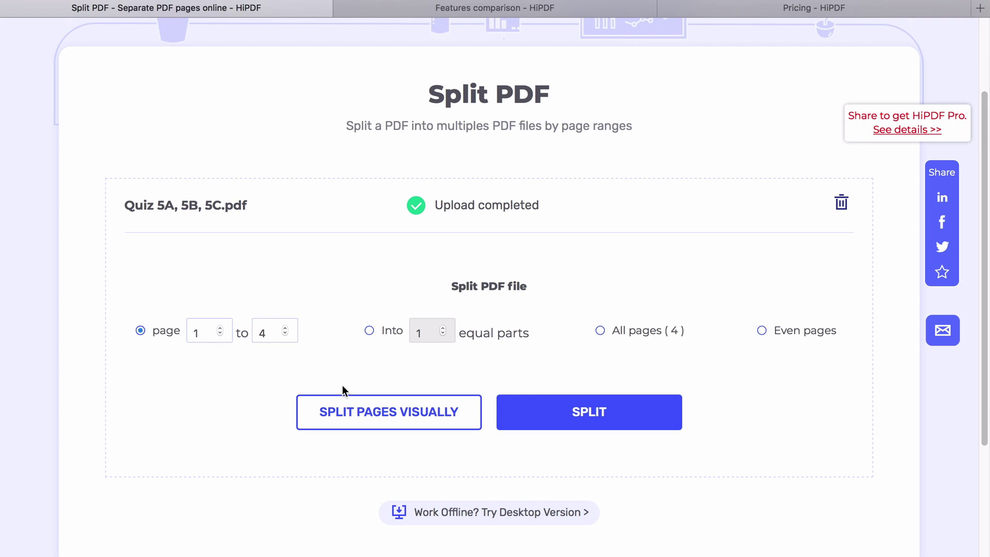
# Step: Select page 1 visually, split it out and download the resulting files
pyautogui.click(418, 414)
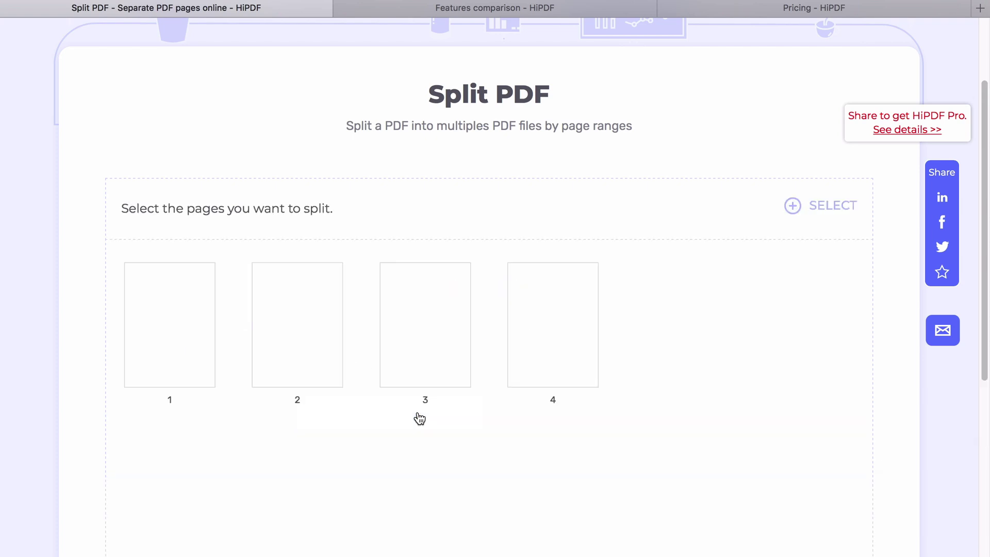
pyautogui.click(177, 351)
pyautogui.click(833, 205)
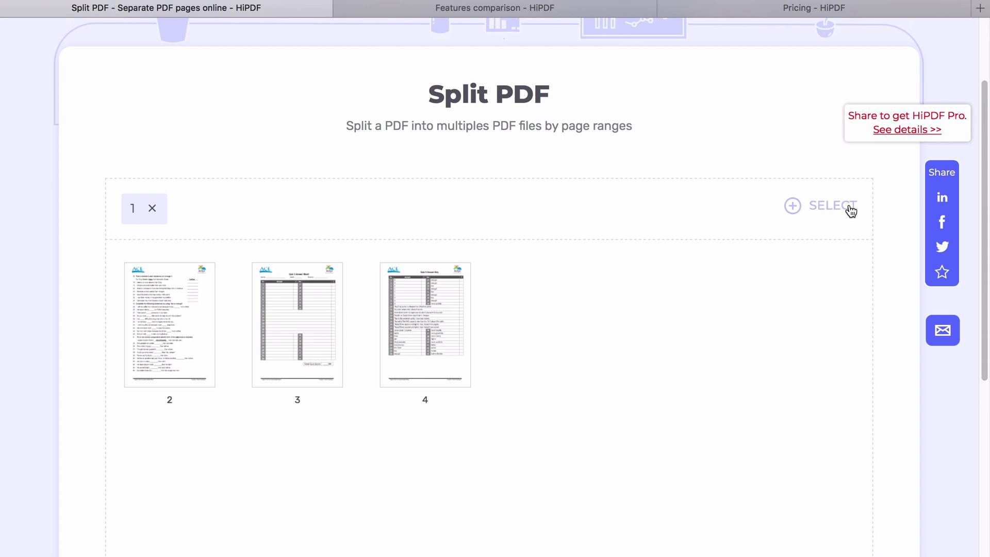
pyautogui.scroll(-5, 495, 387)
pyautogui.click(479, 232)
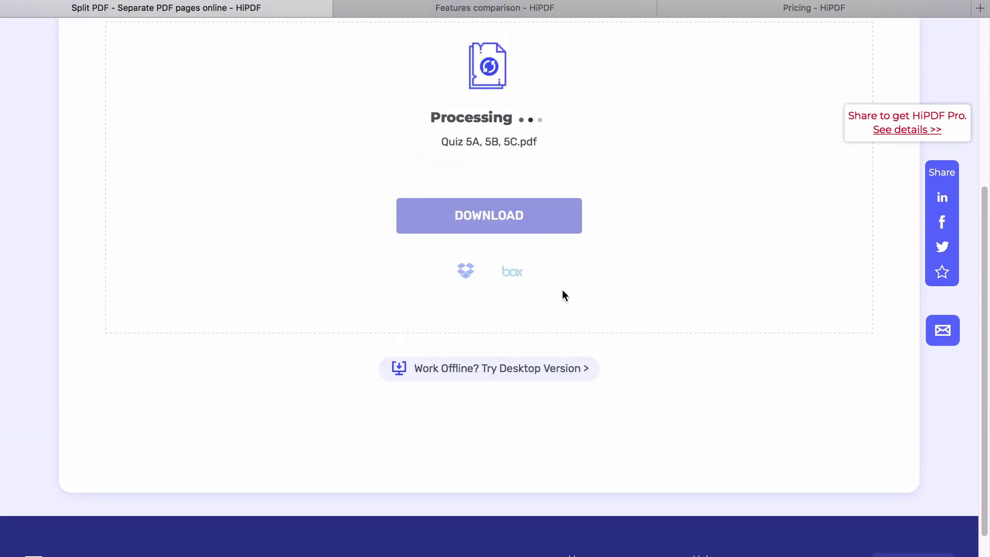
pyautogui.click(559, 263)
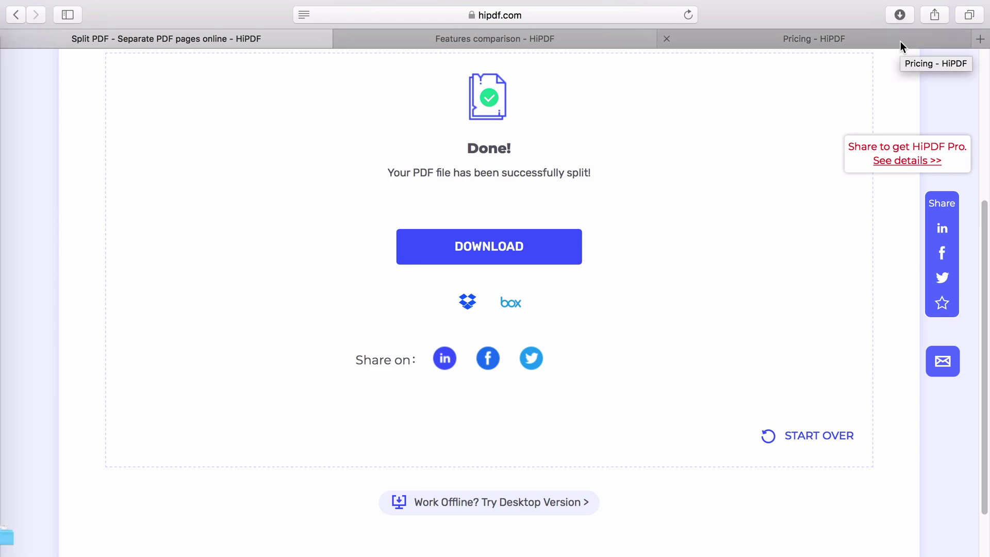
pyautogui.click(900, 15)
# Step: Preview split_selected_1.pdf and split_unselected.pdf from the downloaded split folder
pyautogui.doubleClick(846, 78)
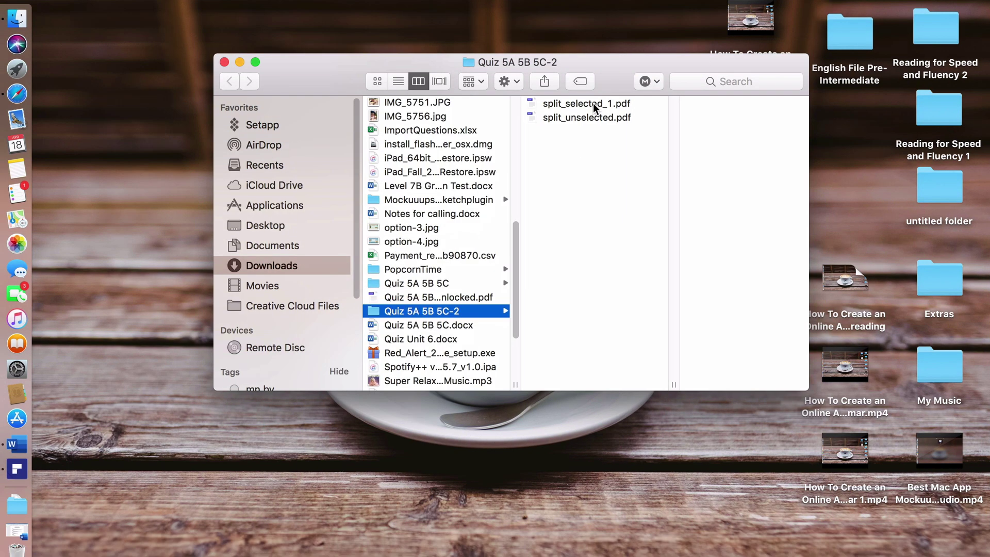
pyautogui.doubleClick(594, 104)
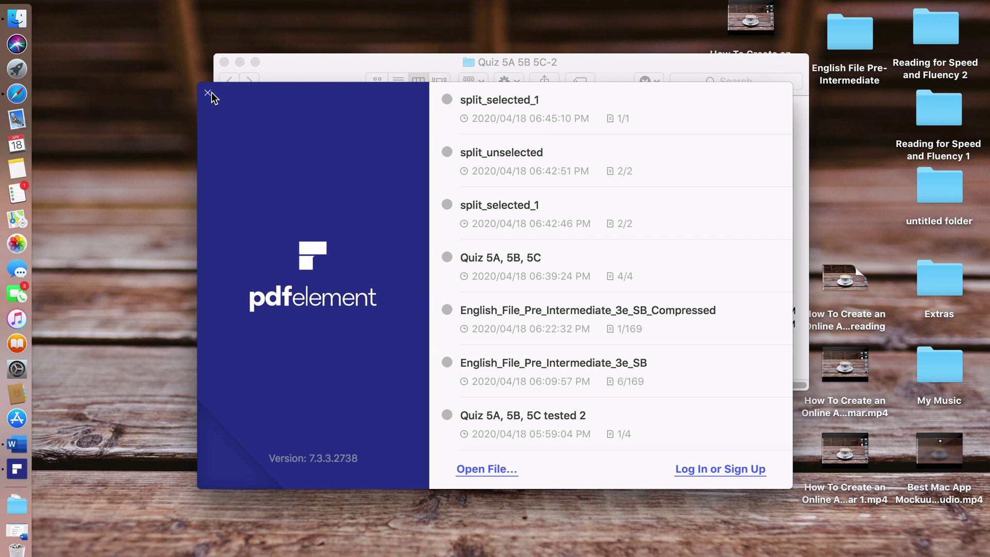
pyautogui.click(209, 94)
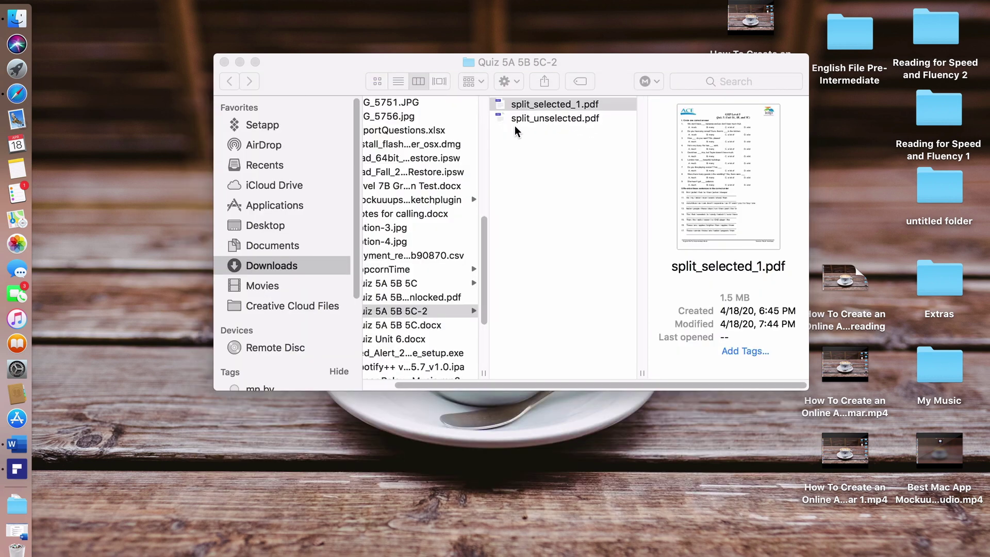
pyautogui.click(536, 118)
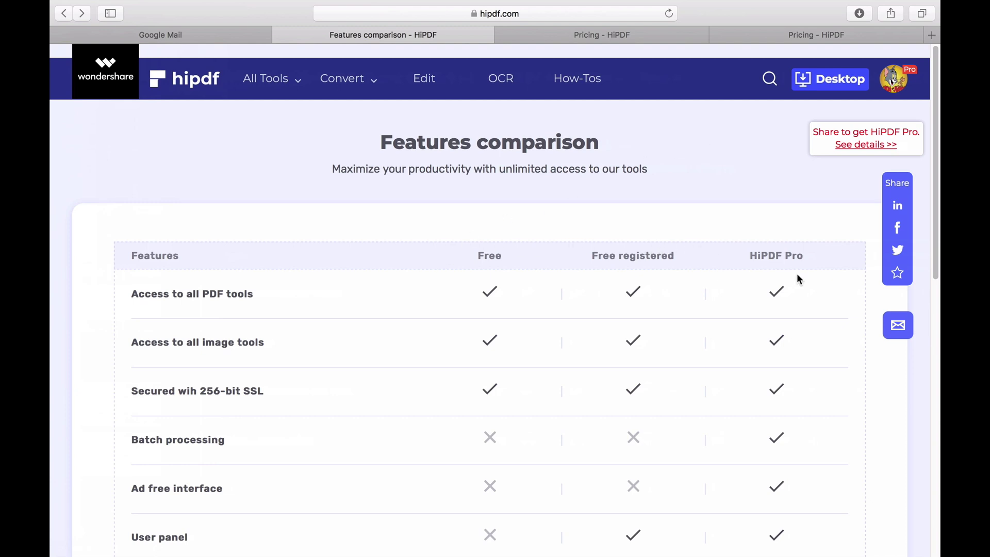
pyautogui.scroll(-10, 775, 272)
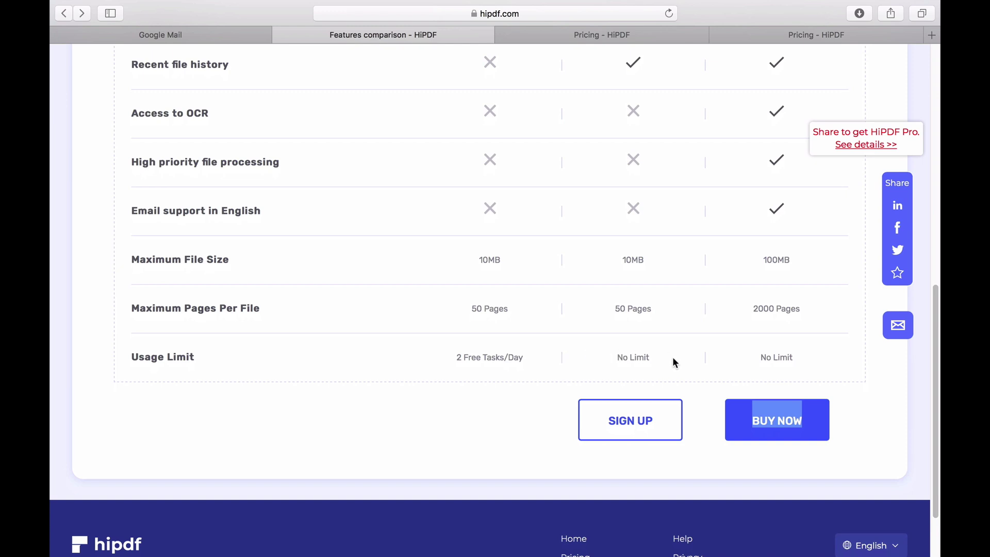
# Step: Clear the stray selection on the Features comparison page and move to the Pricing - HiPDF tab
pyautogui.click(718, 447)
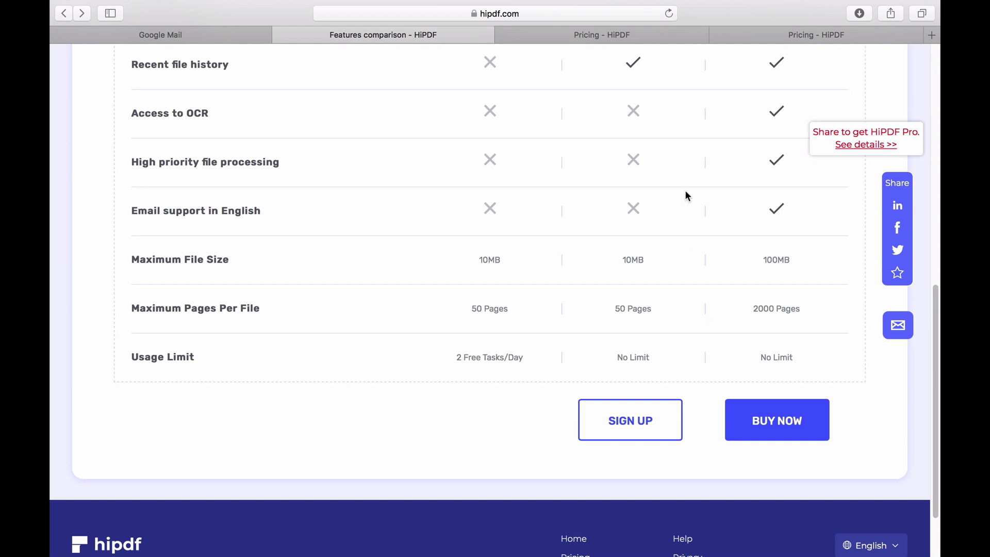
pyautogui.hotkey('ctrl', 'Tab')
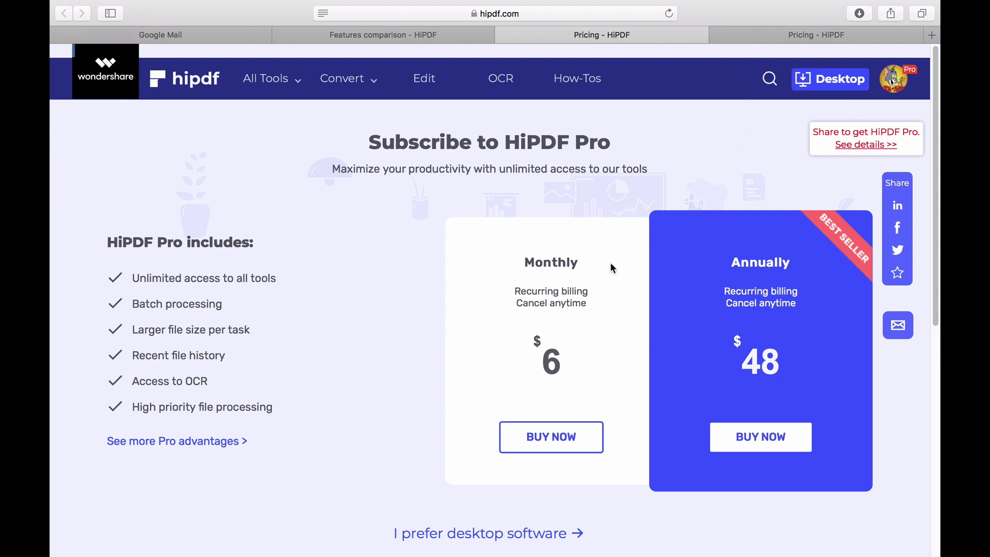
# Step: Compare the regular $6/$48 Pro prices with the discounted $3.99/$29.99 offer, ending on the discounted one
pyautogui.click(756, 35)
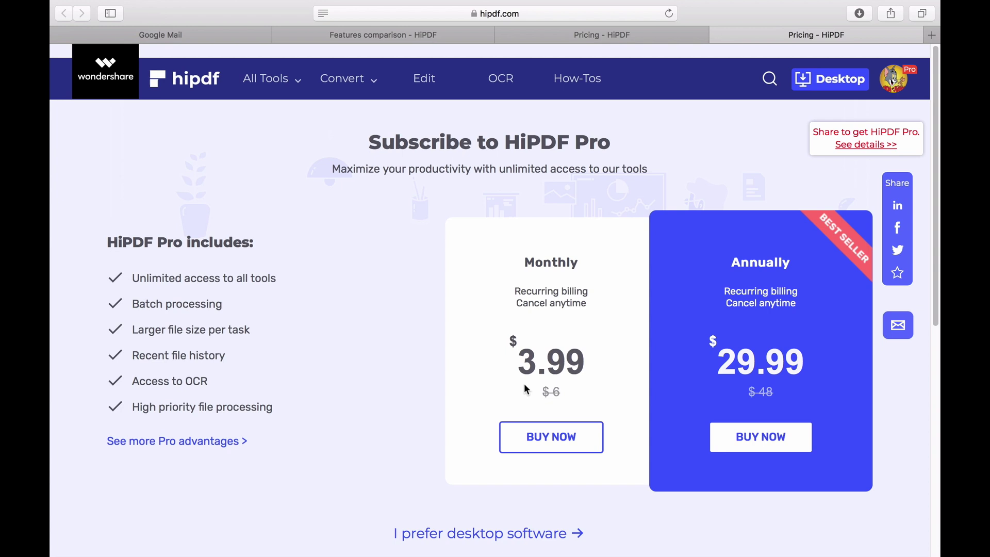
pyautogui.hotkey('ctrl', 'shift', 'Tab')
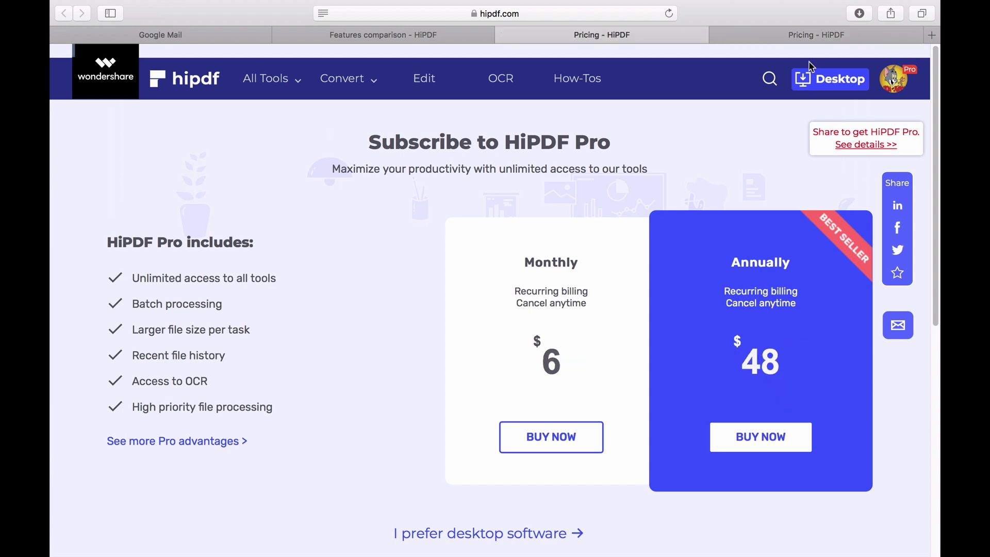
pyautogui.click(814, 35)
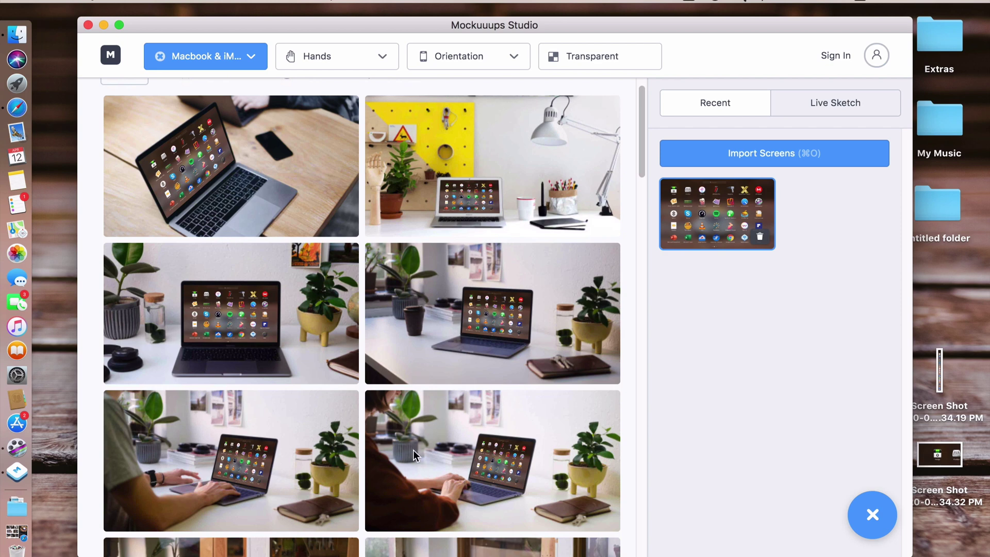
pyautogui.scroll(-1, 414, 450)
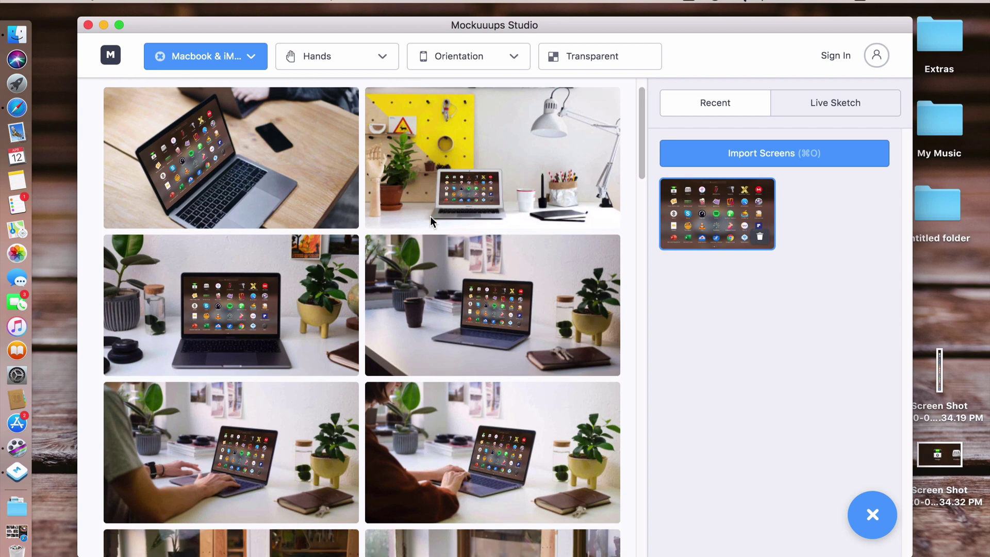
pyautogui.scroll(-4, 355, 316)
pyautogui.scroll(-4, 356, 317)
pyautogui.scroll(-3, 349, 317)
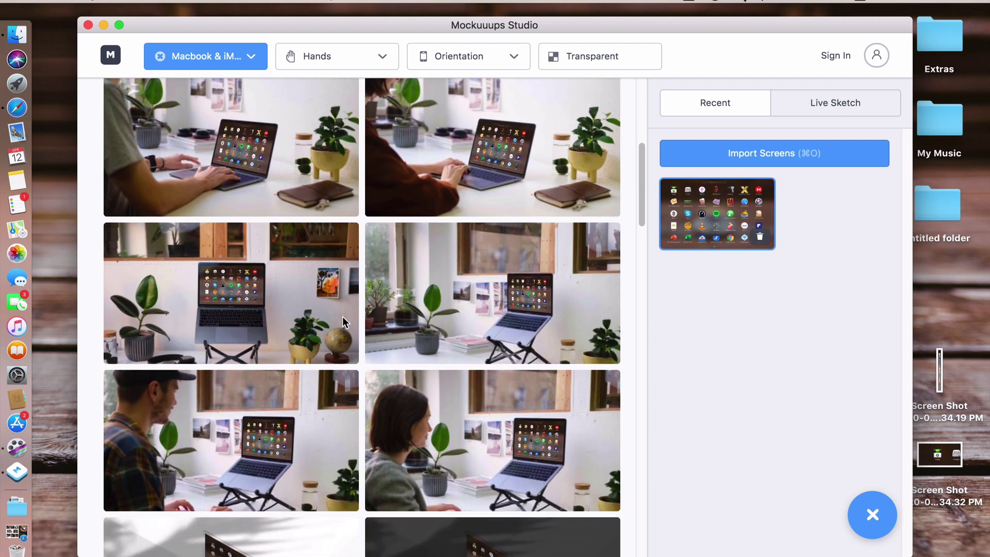
pyautogui.scroll(-2, 442, 297)
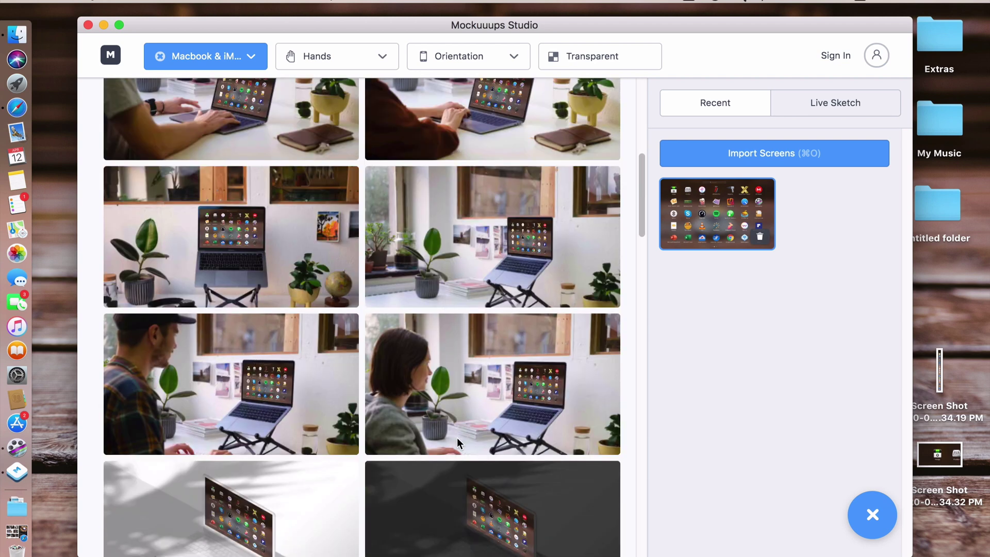
pyautogui.scroll(-3, 458, 437)
pyautogui.scroll(10, 457, 438)
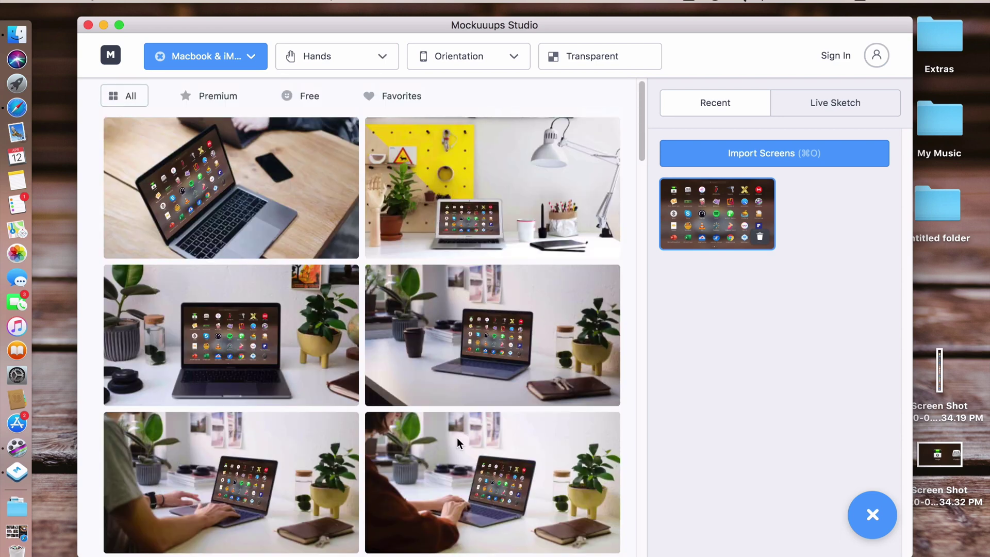
pyautogui.scroll(-5, 457, 438)
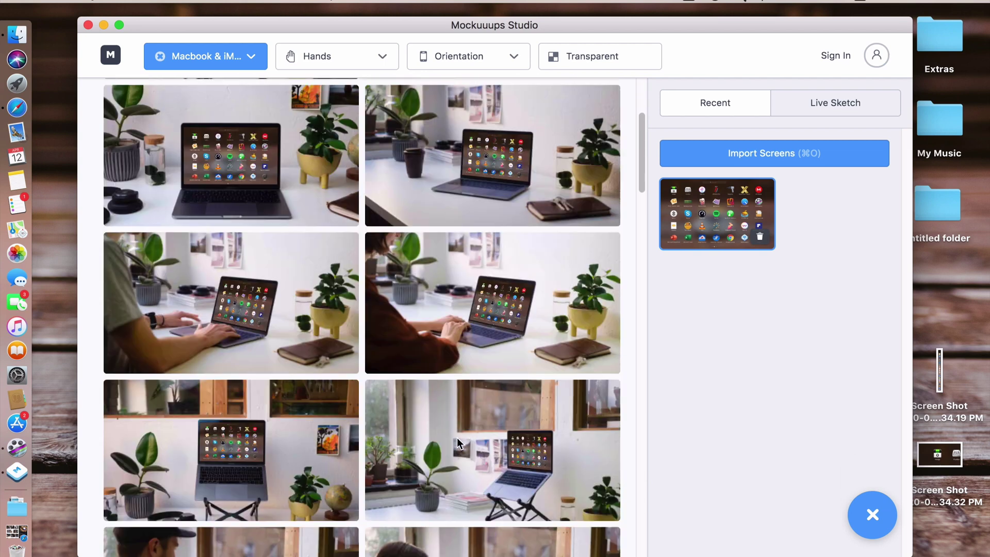
pyautogui.scroll(-1, 206, 162)
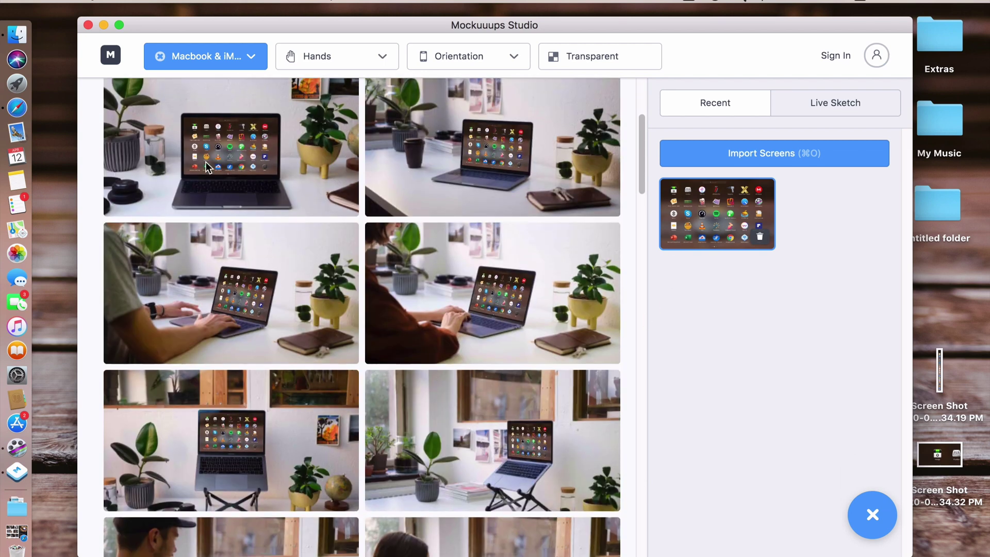
pyautogui.scroll(-10, 206, 162)
pyautogui.scroll(-2, 413, 264)
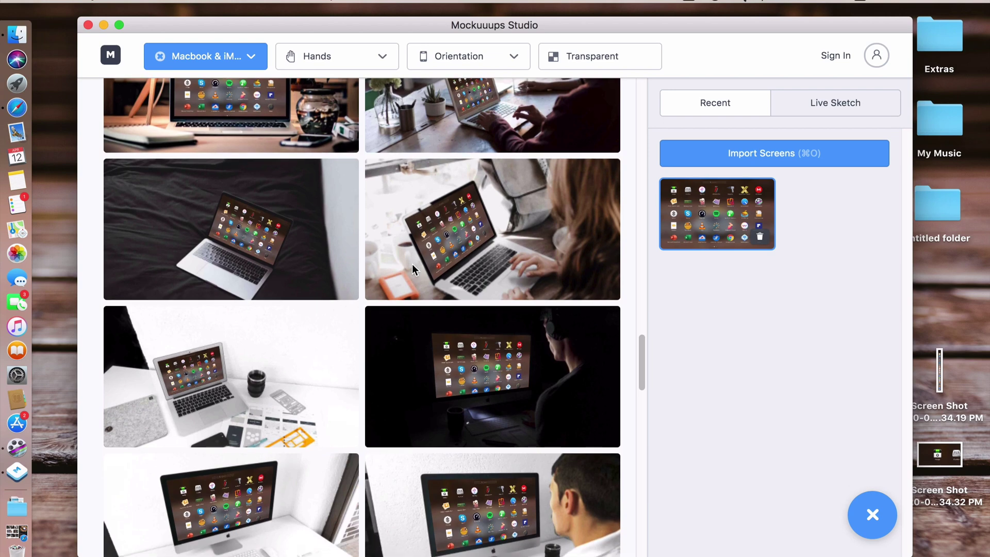
pyautogui.scroll(-3, 413, 264)
pyautogui.scroll(-3, 442, 372)
pyautogui.scroll(-3, 441, 372)
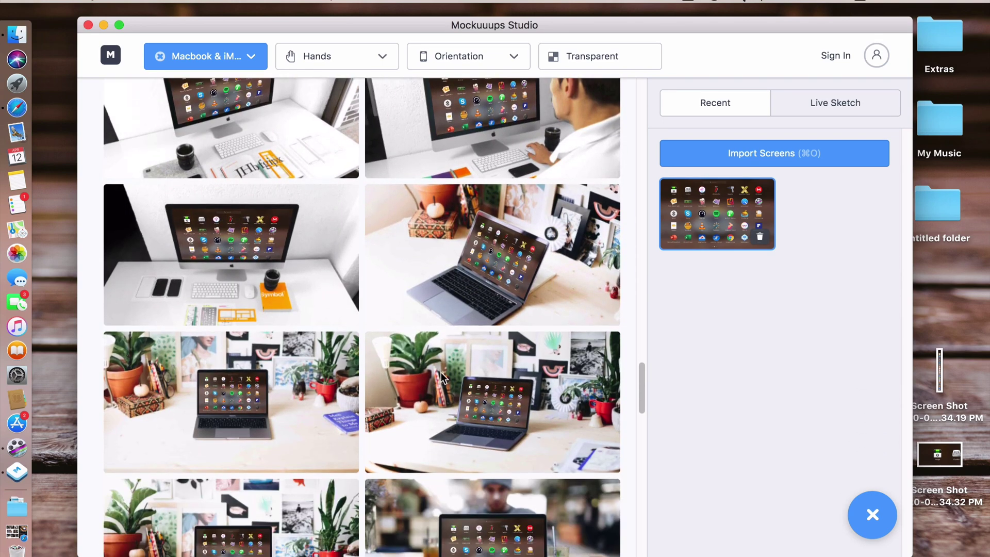
pyautogui.scroll(-3, 441, 373)
pyautogui.scroll(-3, 441, 372)
pyautogui.scroll(-2, 442, 372)
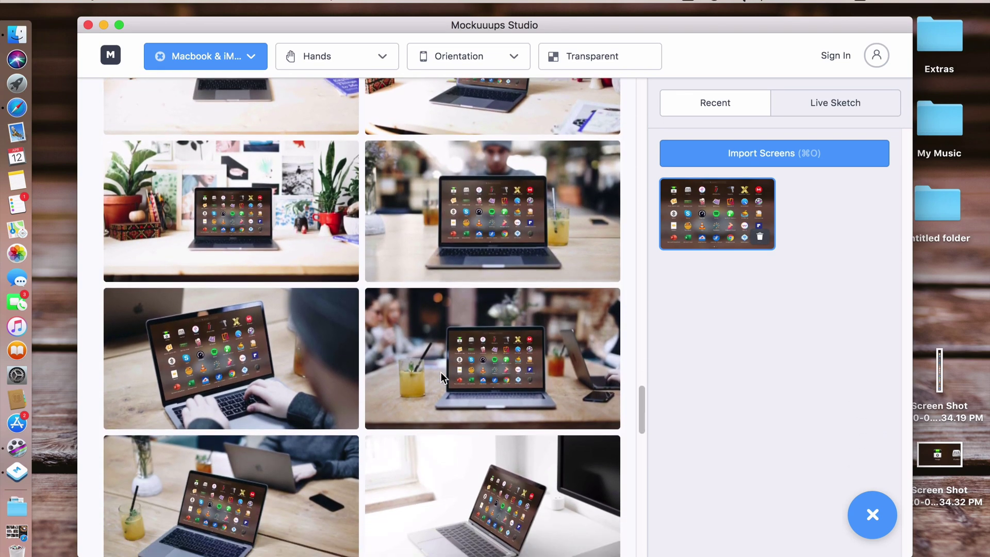
pyautogui.scroll(-2, 441, 373)
# Step: Change the Device filter from Macbook and iMac to Microsoft Surface only
pyautogui.click(204, 56)
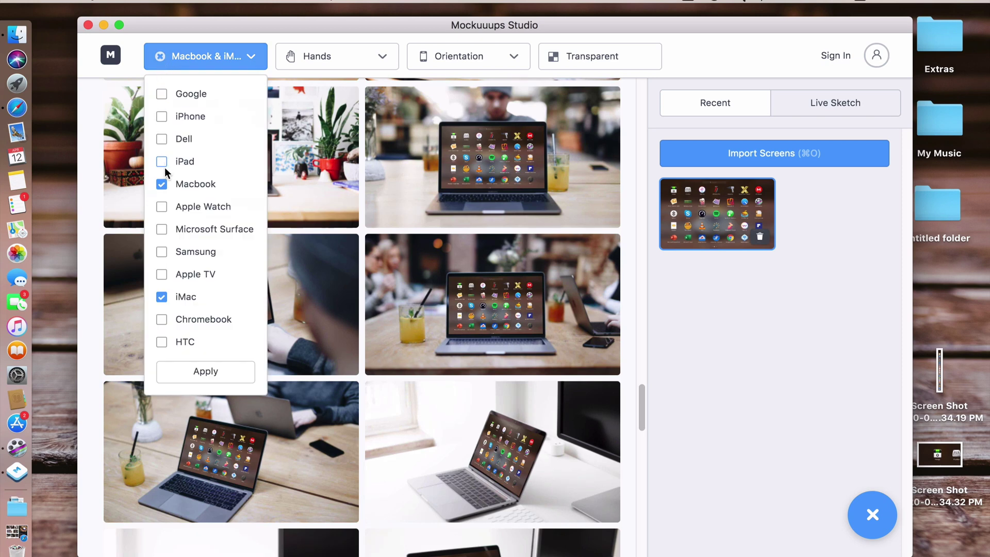
pyautogui.click(162, 183)
pyautogui.click(162, 299)
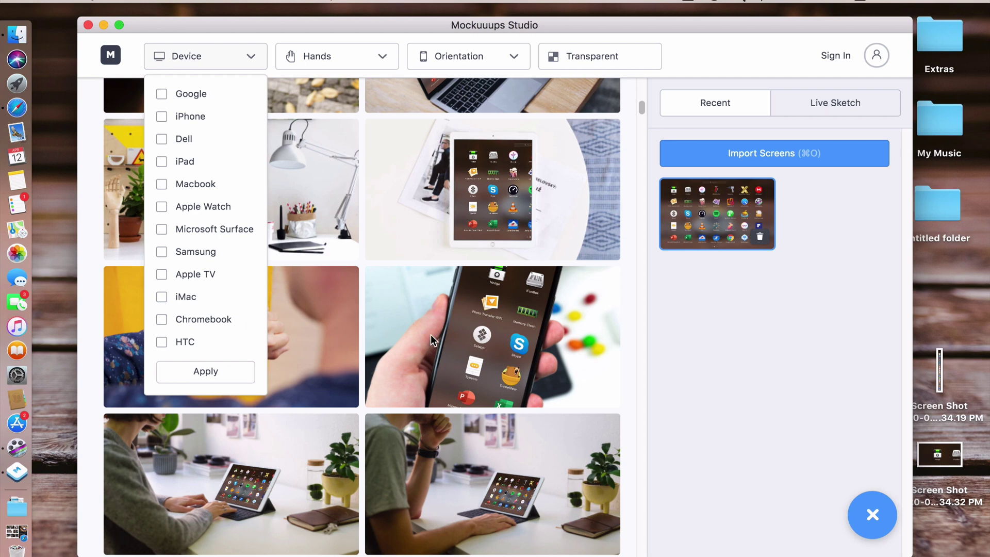
pyautogui.click(166, 228)
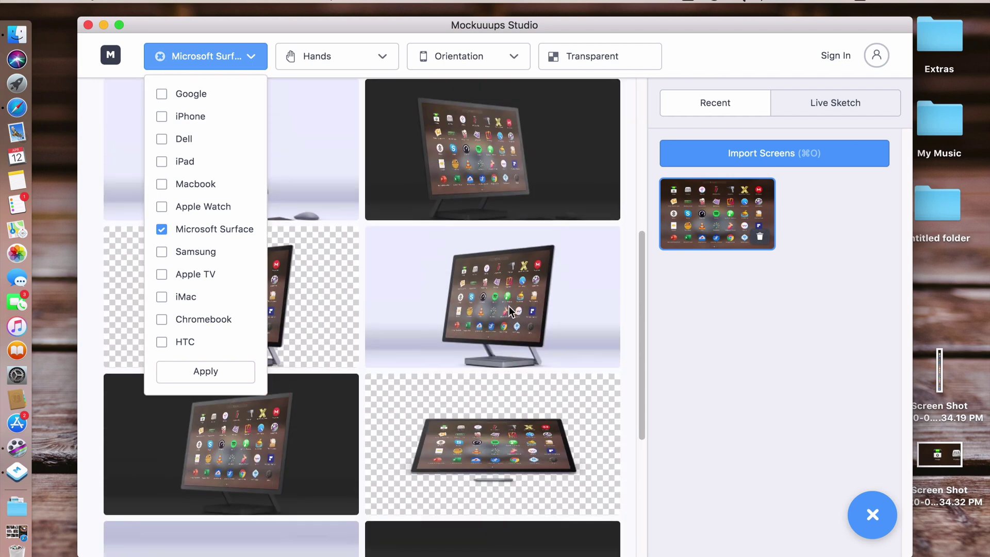
pyautogui.scroll(10, 510, 306)
pyautogui.click(509, 305)
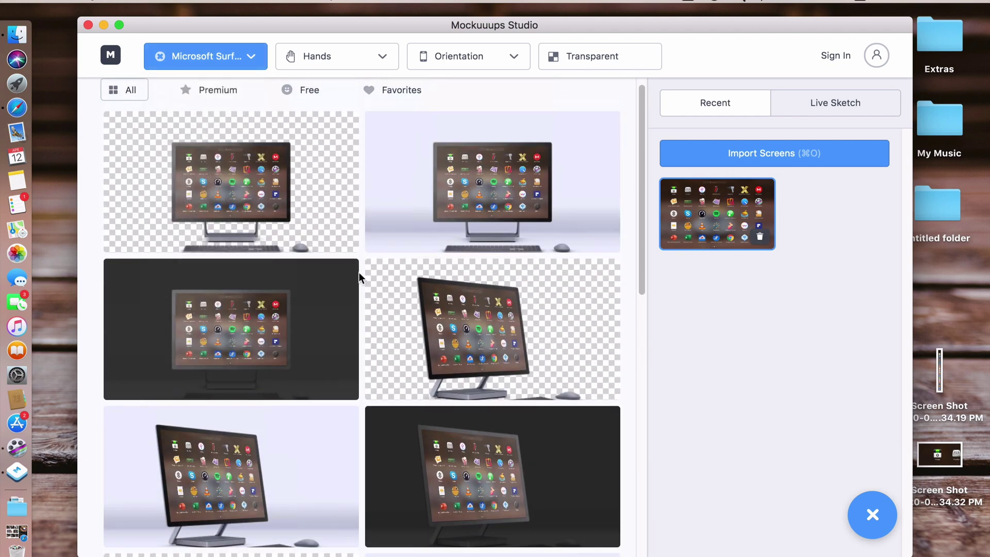
pyautogui.click(201, 58)
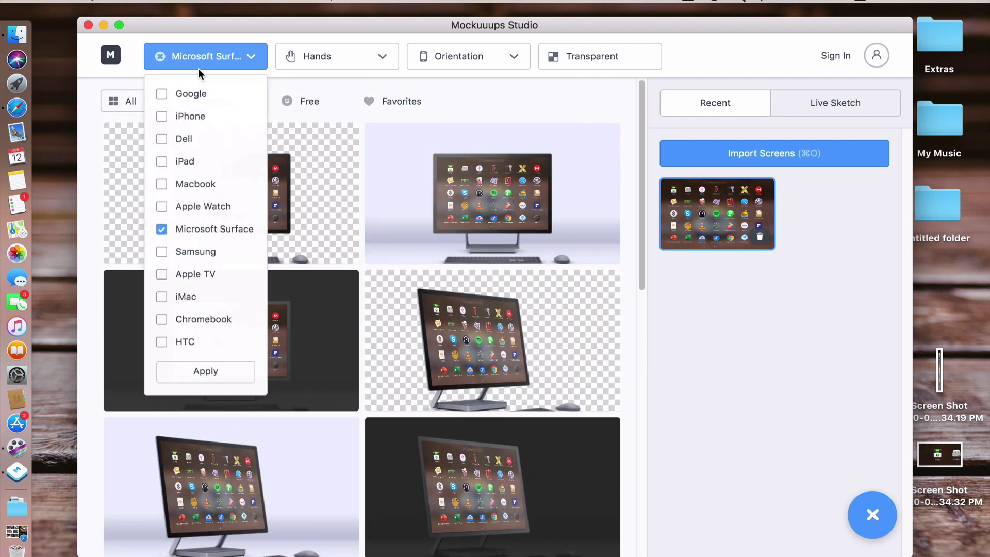
# Step: Swap the Surface filter for Male hands and export the Apple Watch yellow-background mockup to the Desktop
pyautogui.click(165, 230)
pyautogui.click(361, 61)
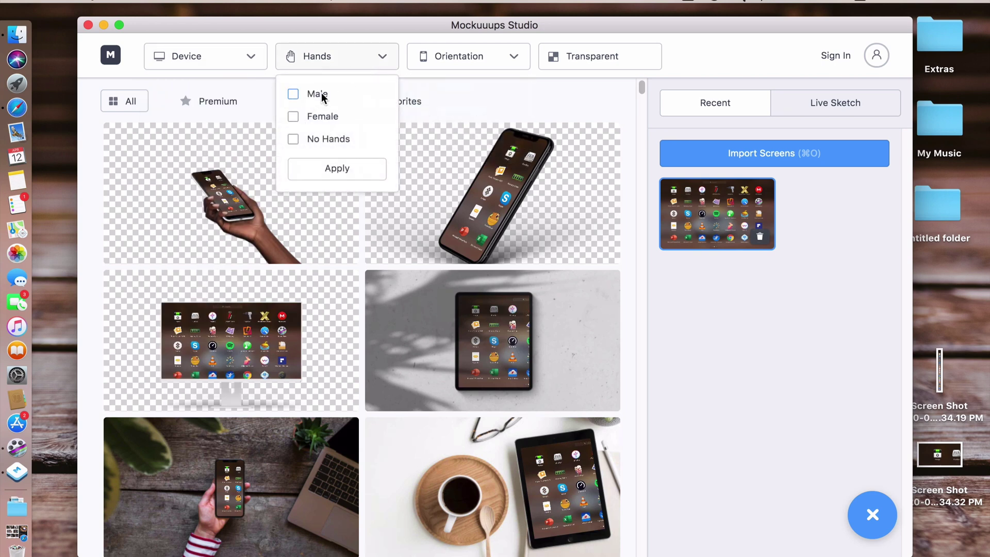
pyautogui.click(293, 94)
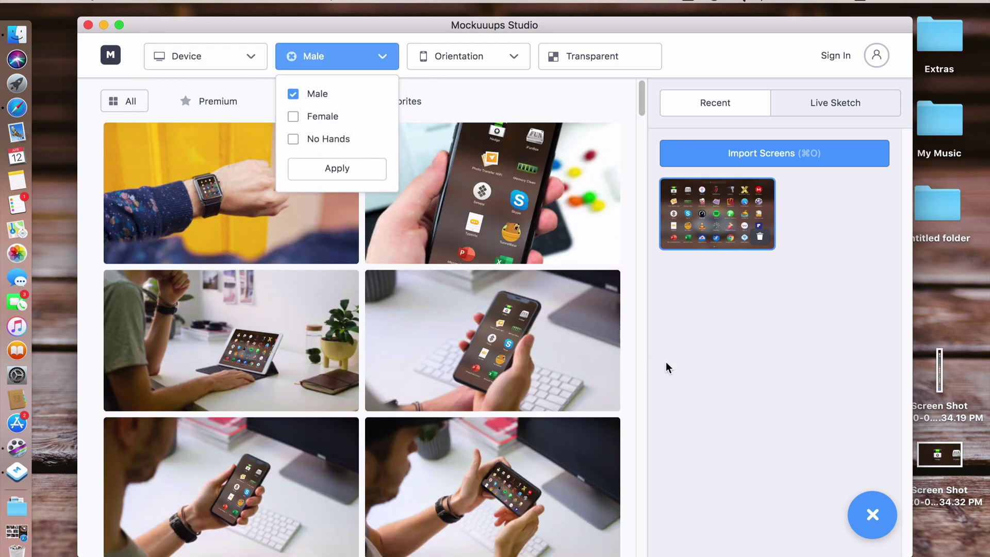
pyautogui.click(752, 403)
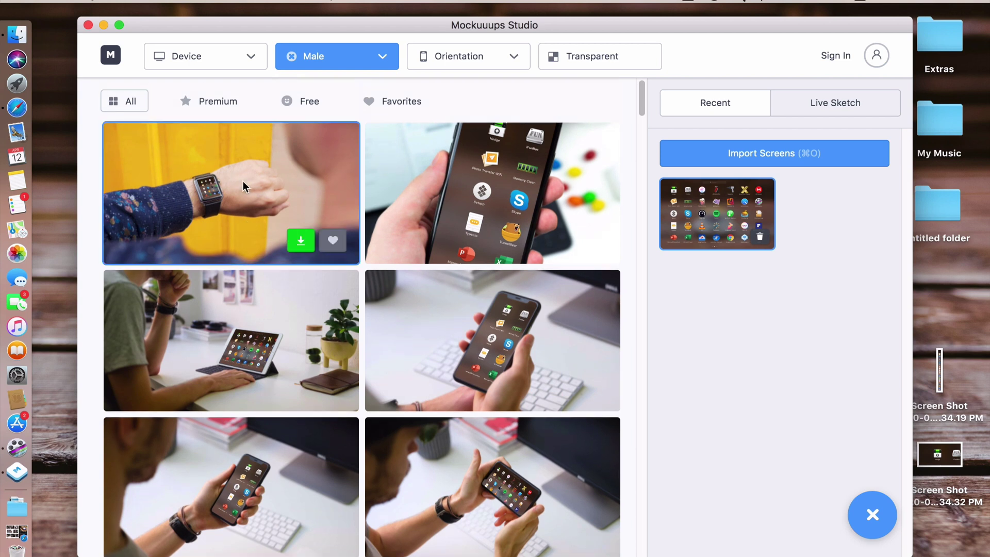
pyautogui.moveTo(231, 194)
pyautogui.click(301, 243)
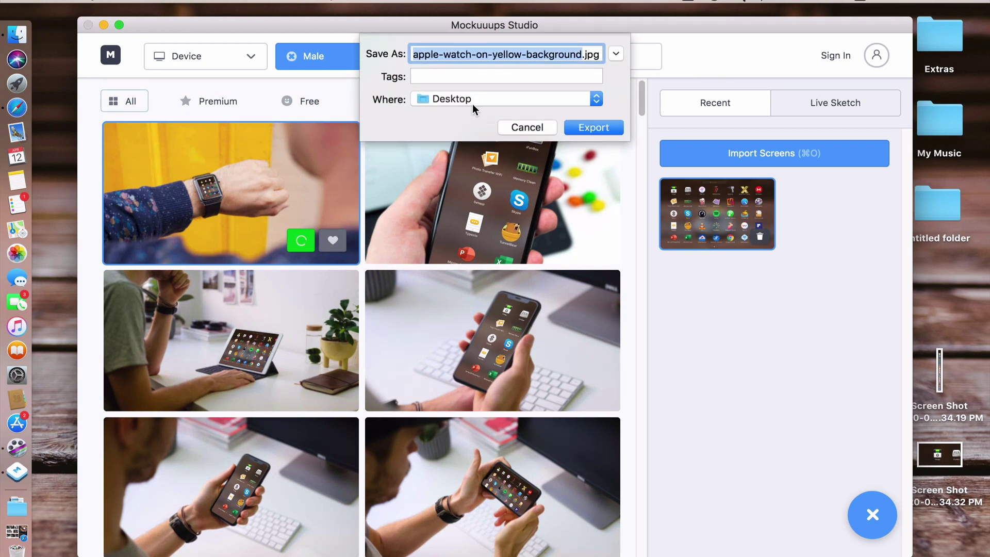
pyautogui.click(589, 127)
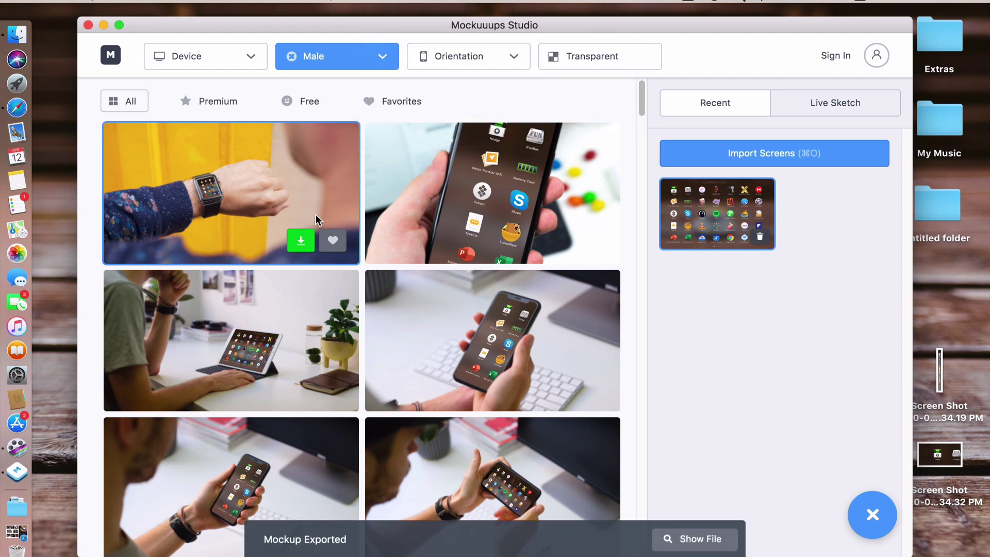
# Step: View apple-watch-on-yellow-background.jpg from the Desktop in Preview, then close Preview
pyautogui.click(104, 25)
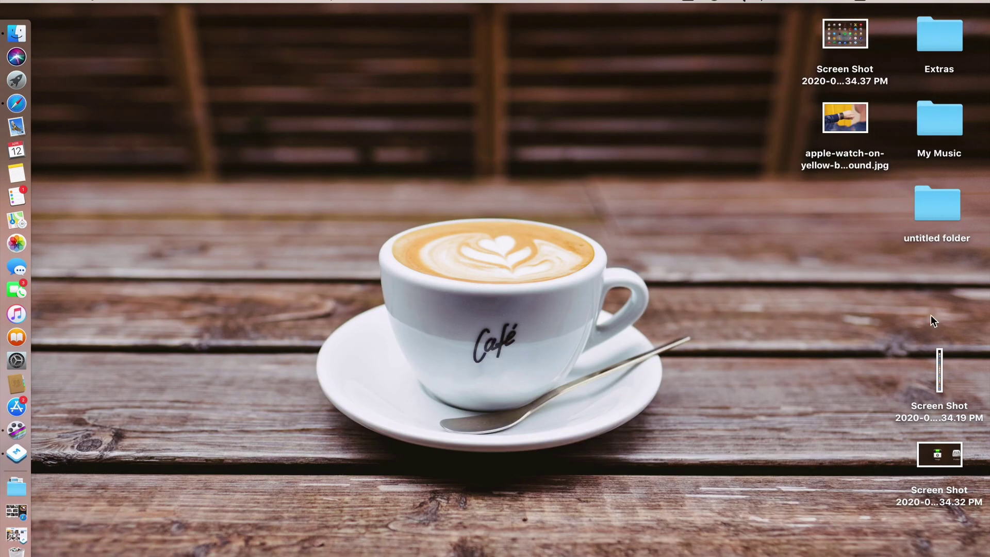
pyautogui.doubleClick(841, 120)
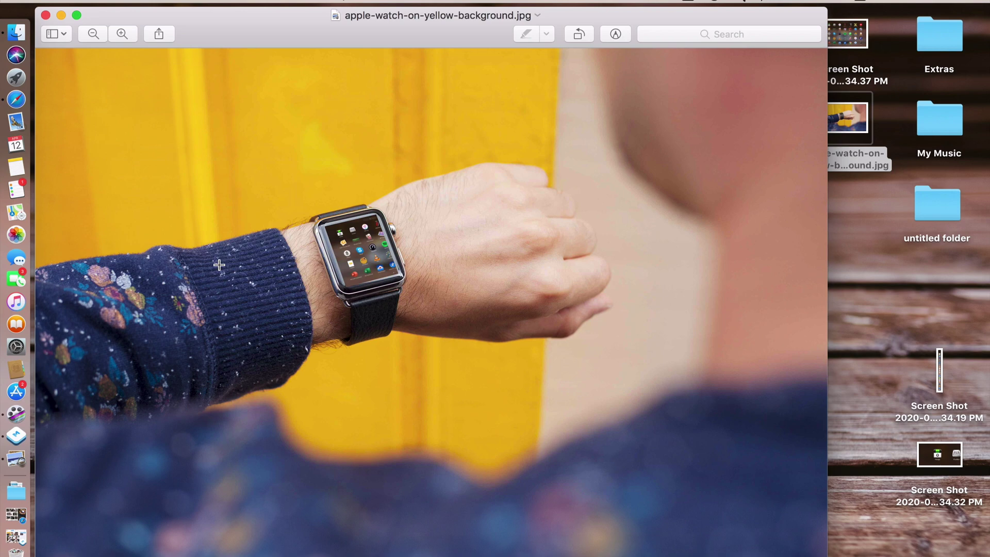
pyautogui.click(47, 15)
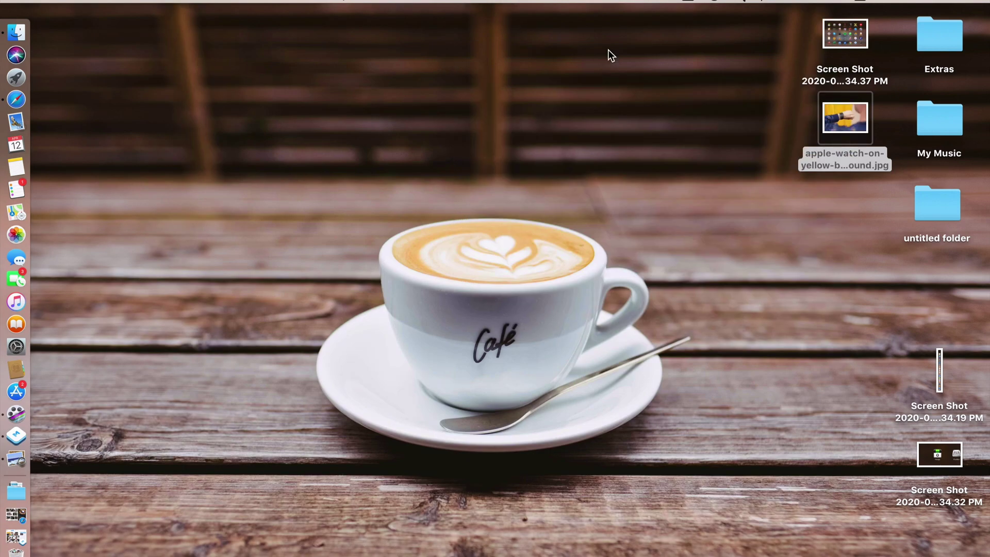
# Step: Show Get Info for the exported Apple Watch JPEG on the Desktop
pyautogui.rightClick(850, 122)
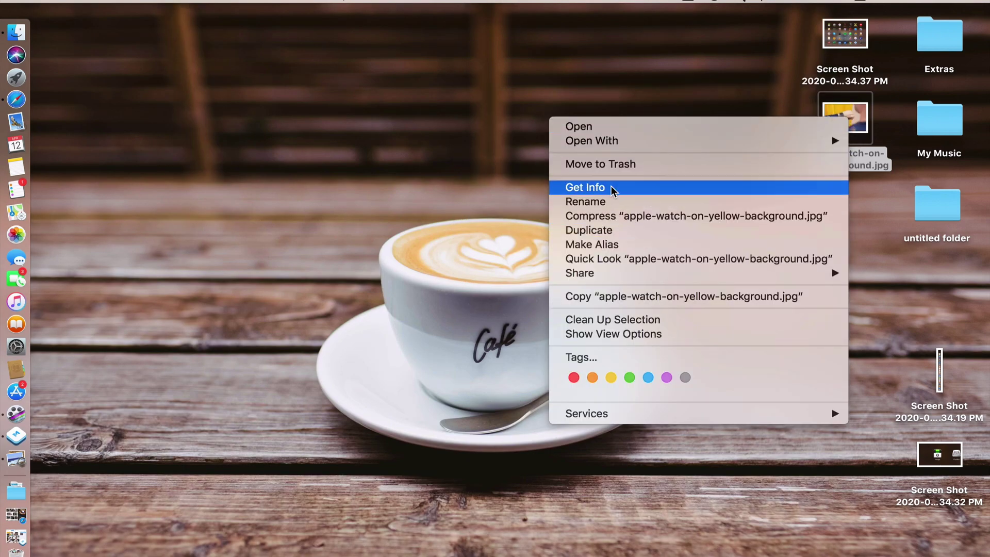
pyautogui.click(596, 189)
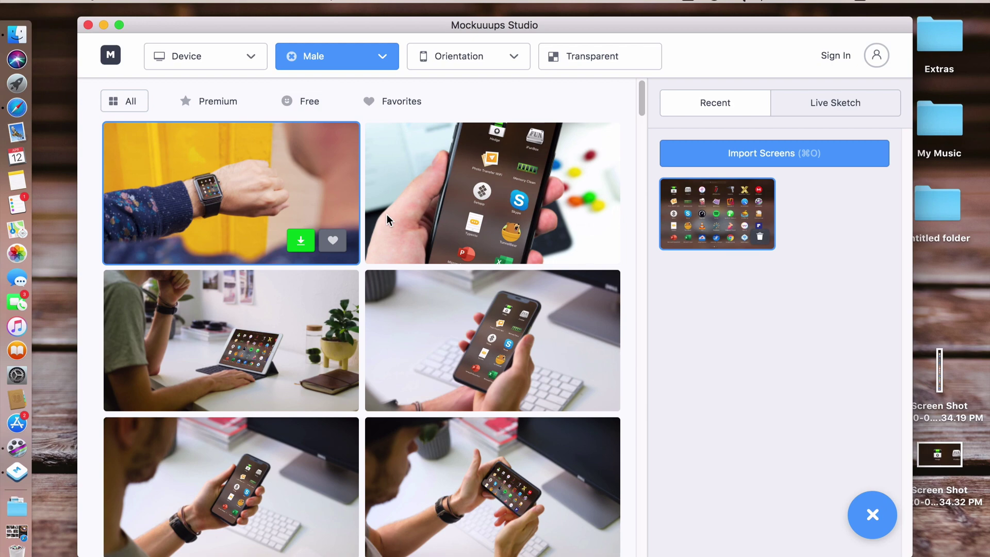
pyautogui.scroll(-2, 387, 214)
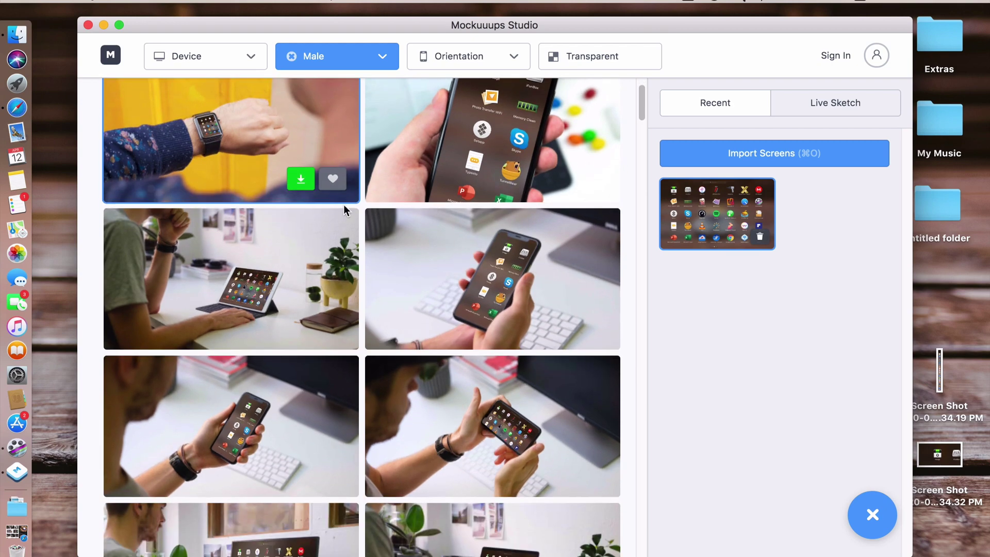
# Step: Return to Safari and switch Google's 'using macbook pro' search to All results
pyautogui.click(17, 109)
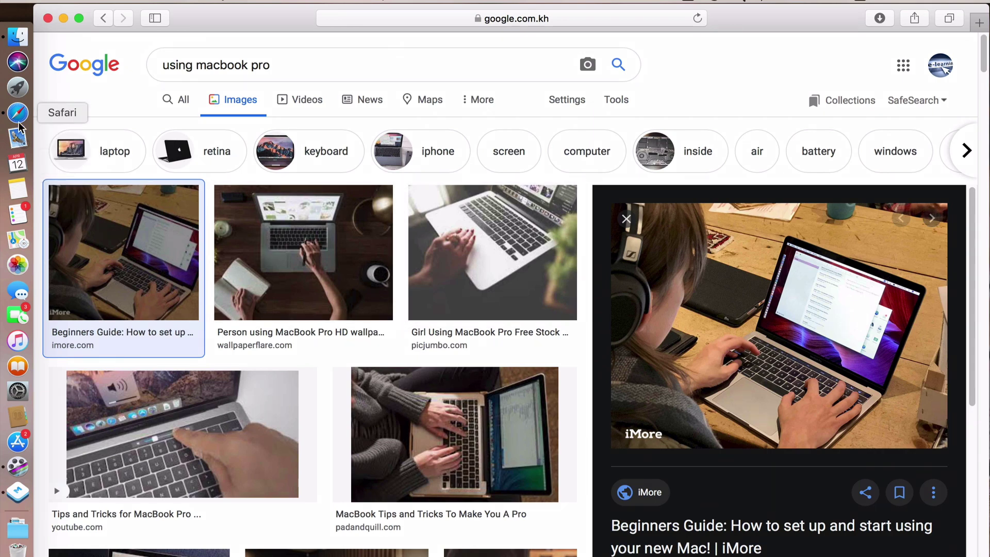
pyautogui.click(17, 493)
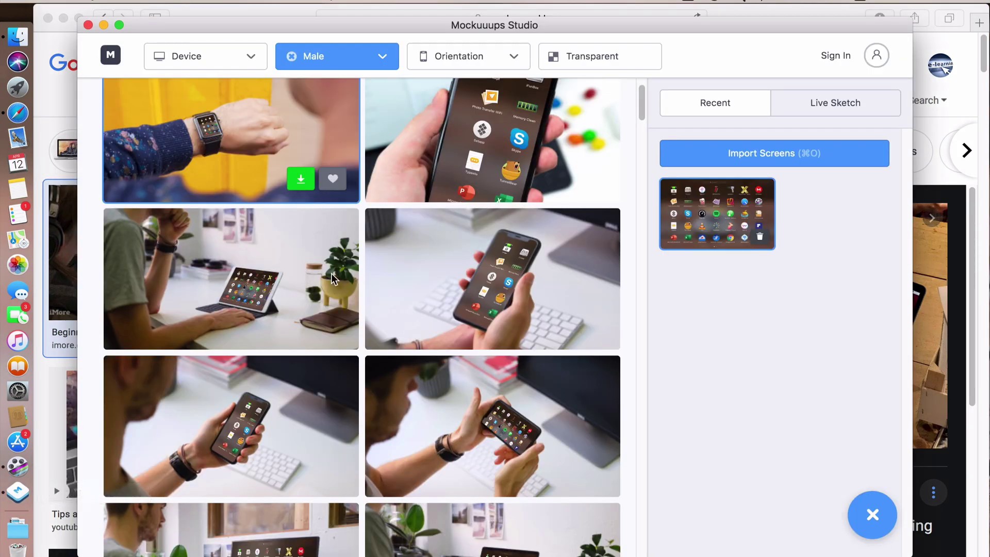
pyautogui.click(60, 108)
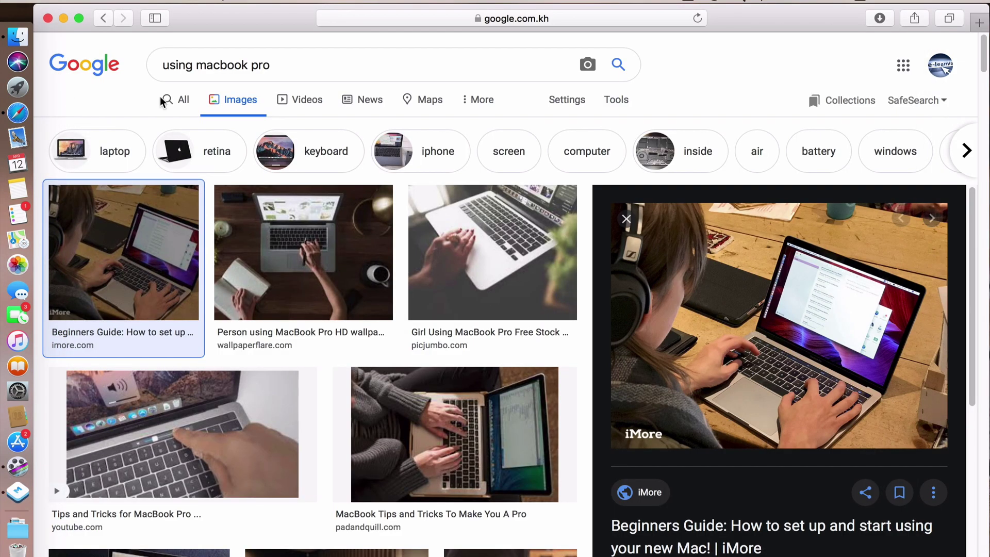
pyautogui.click(177, 101)
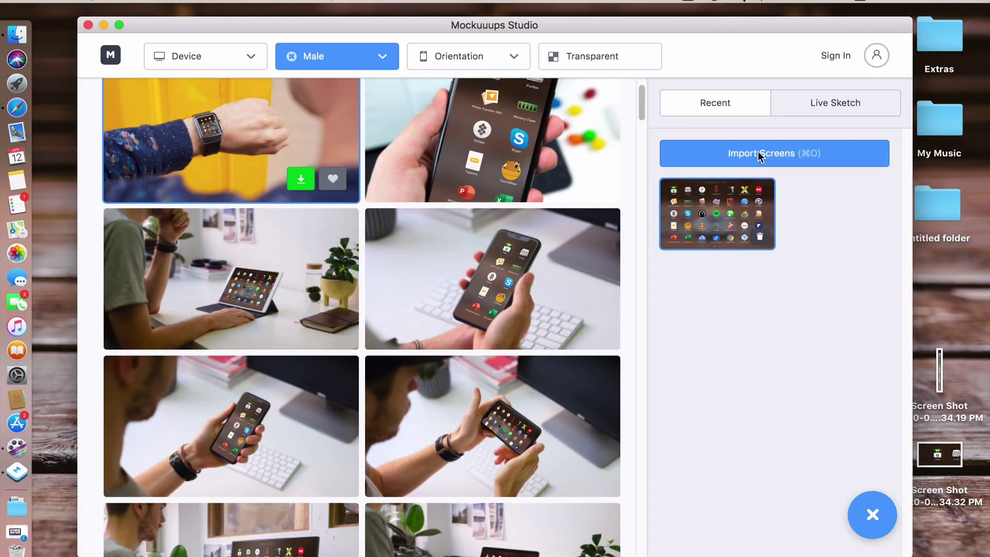
# Step: Import 'Screen Shot at 4.39.11 PM' as the mockup screen and clear the Male hands filter
pyautogui.click(759, 155)
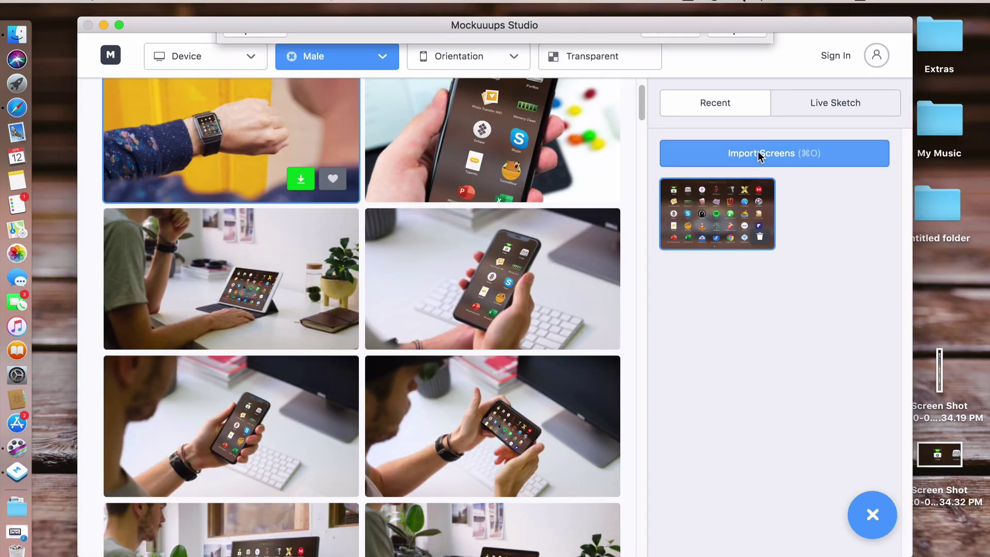
pyautogui.click(379, 150)
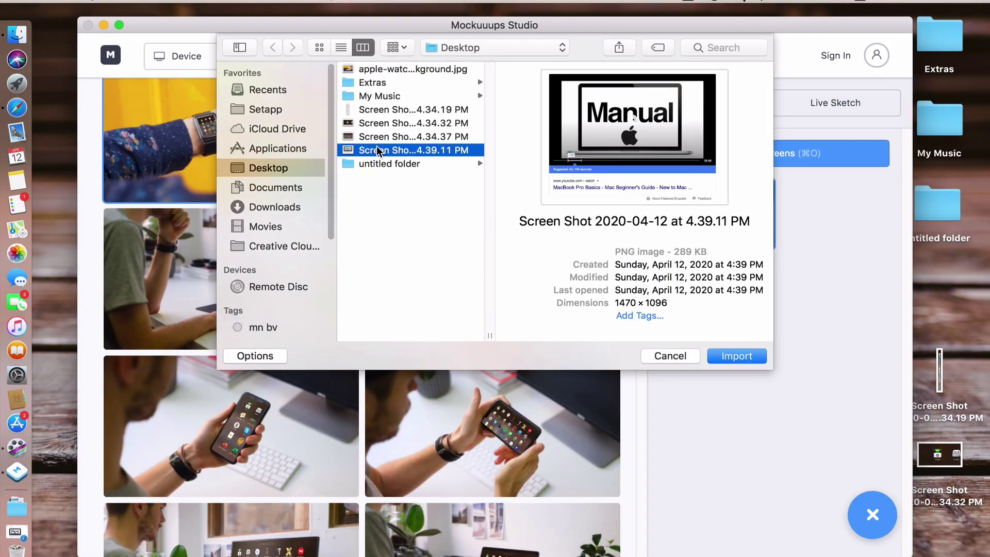
pyautogui.click(736, 356)
pyautogui.scroll(-5, 464, 263)
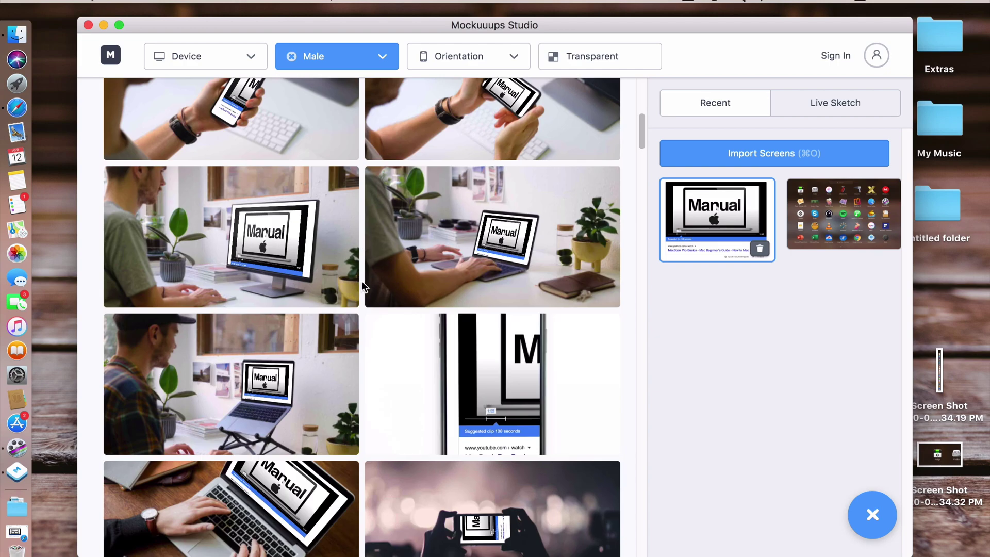
pyautogui.scroll(-5, 462, 431)
pyautogui.scroll(-5, 428, 419)
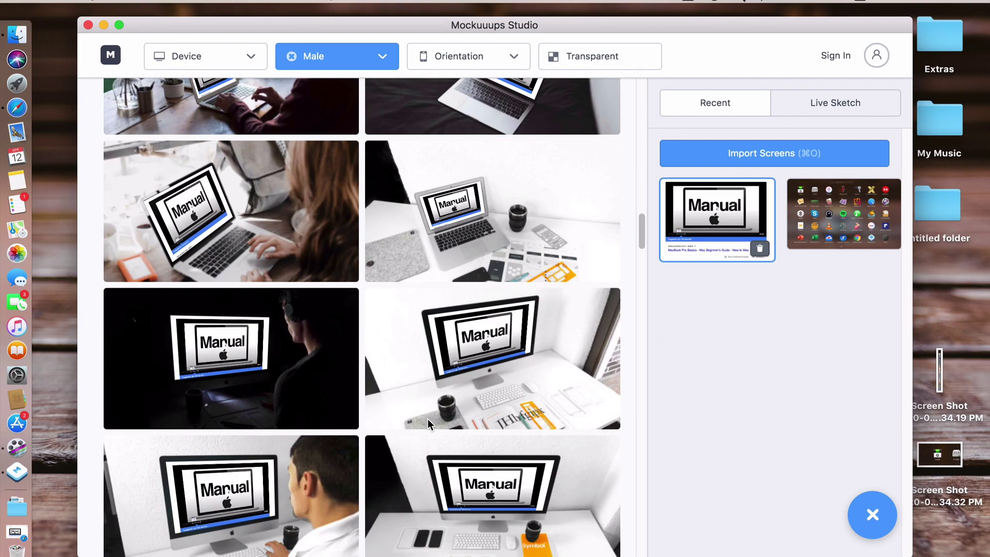
pyautogui.scroll(-5, 428, 419)
pyautogui.scroll(-5, 428, 419)
pyautogui.scroll(10, 428, 418)
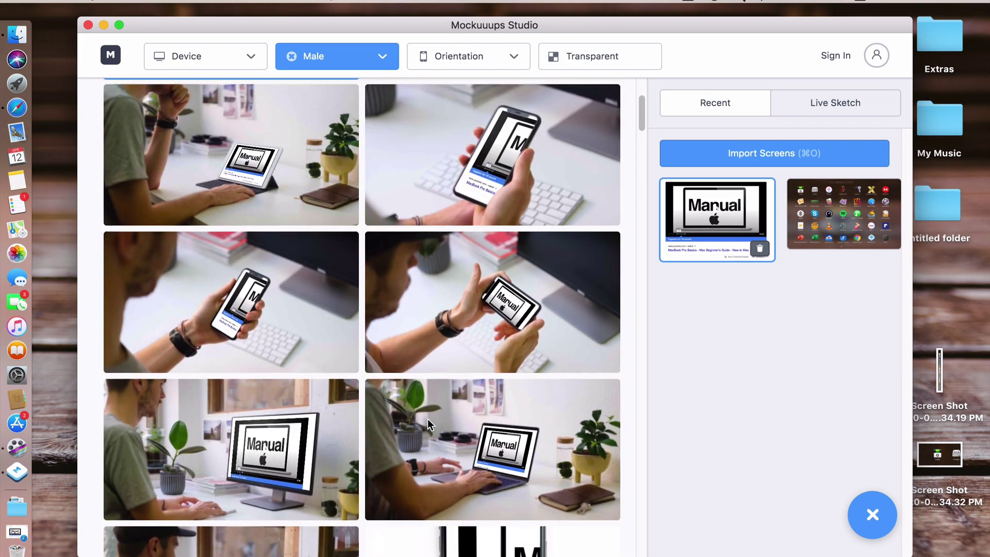
pyautogui.click(382, 55)
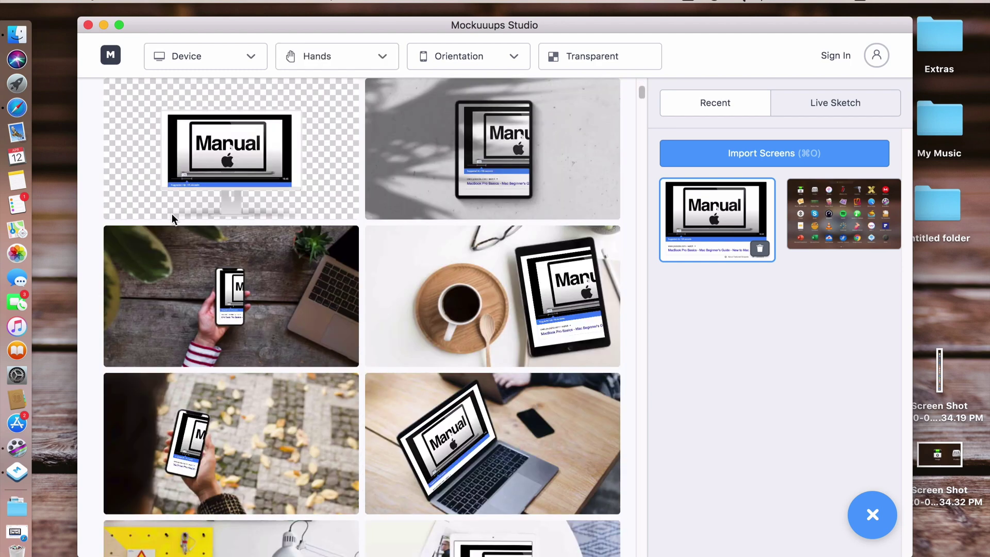
pyautogui.click(18, 107)
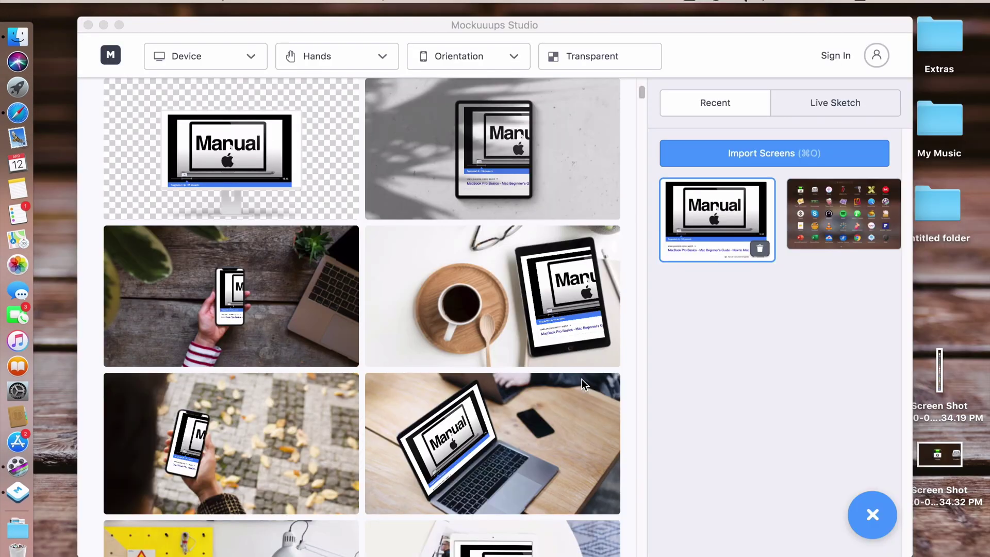
# Step: Copy IMG_2592.PNG from Downloads to the Desktop and preview it
pyautogui.click(18, 36)
pyautogui.click(263, 157)
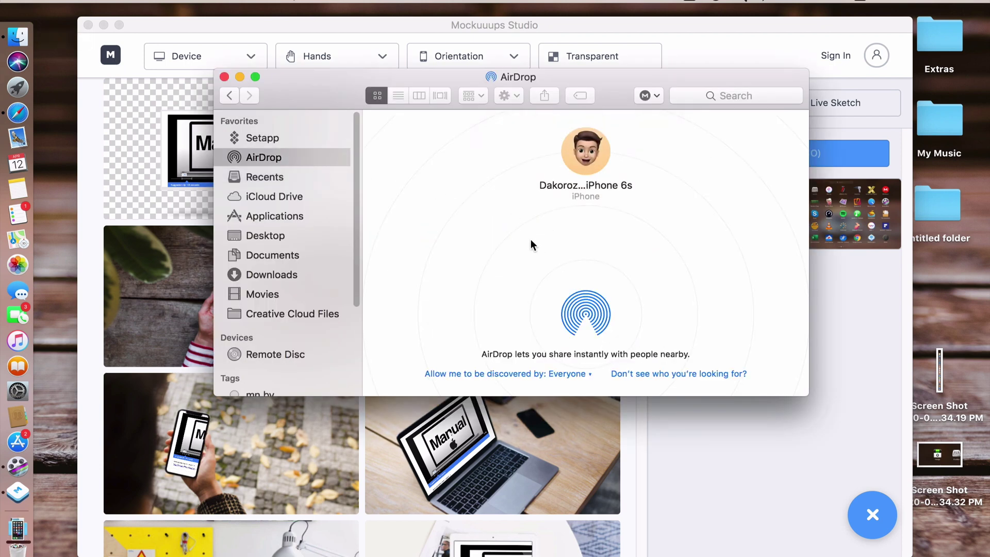
pyautogui.press('alt+super+l')
pyautogui.scroll(-5, 395, 203)
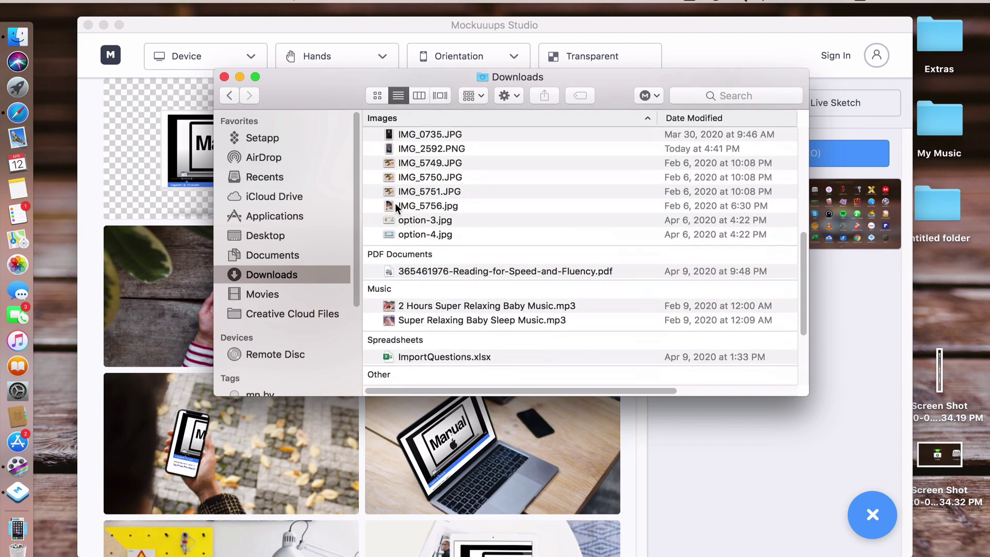
pyautogui.scroll(2, 395, 194)
pyautogui.moveTo(430, 195); pyautogui.dragTo(958, 306)
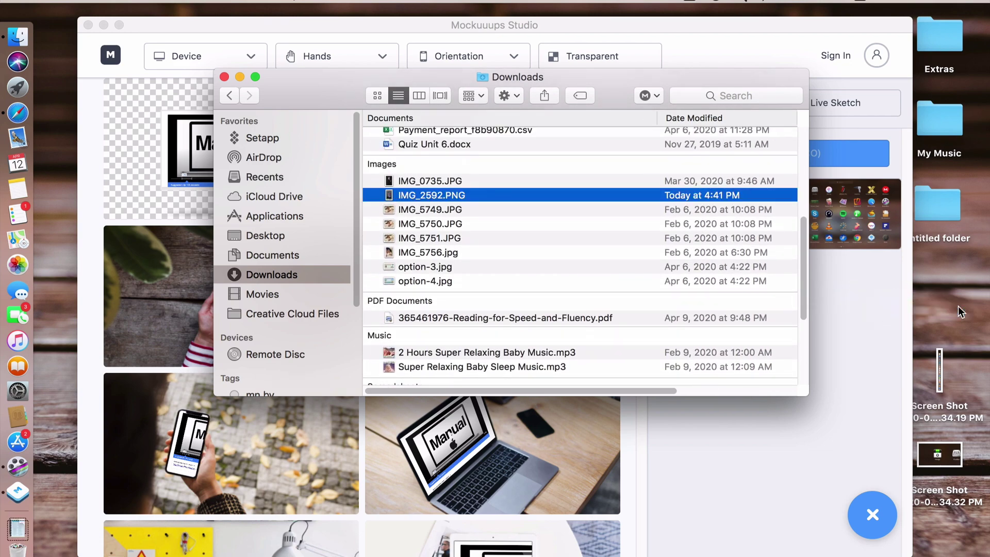
pyautogui.press('super+w')
pyautogui.moveTo(851, 24); pyautogui.dragTo(695, 22)
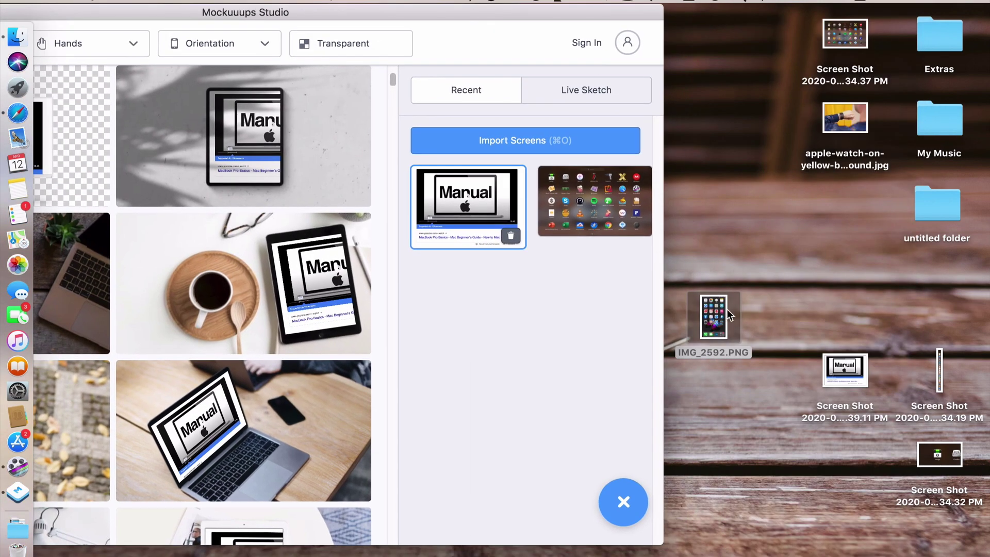
pyautogui.doubleClick(727, 313)
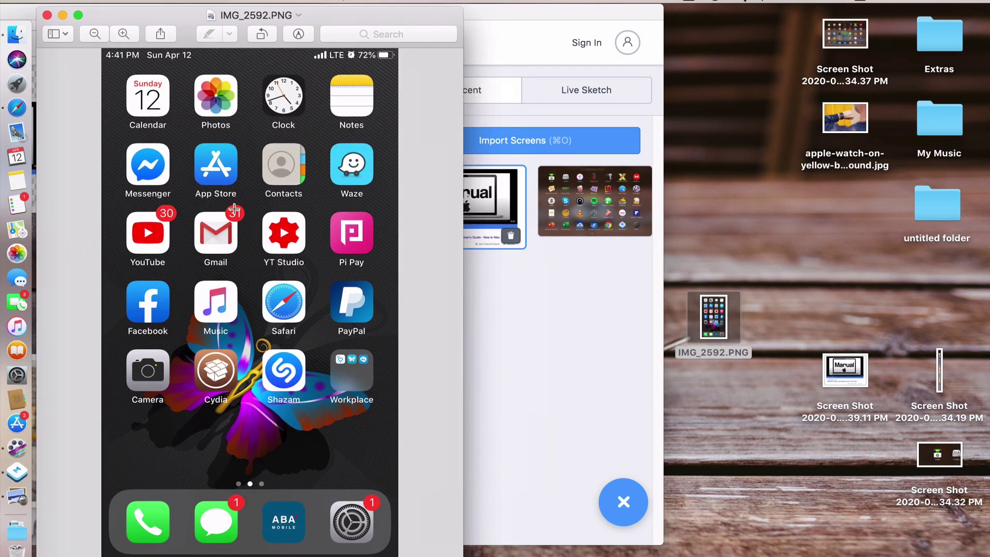
pyautogui.click(48, 14)
# Step: Filter the mockup gallery to iPhone devices only
pyautogui.moveTo(370, 15); pyautogui.dragTo(608, 9)
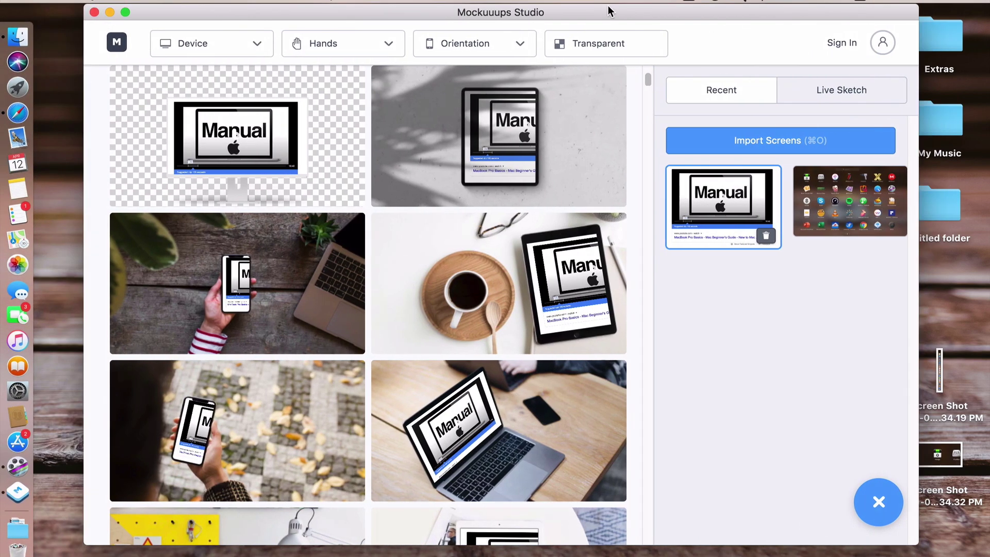
pyautogui.scroll(1, 541, 139)
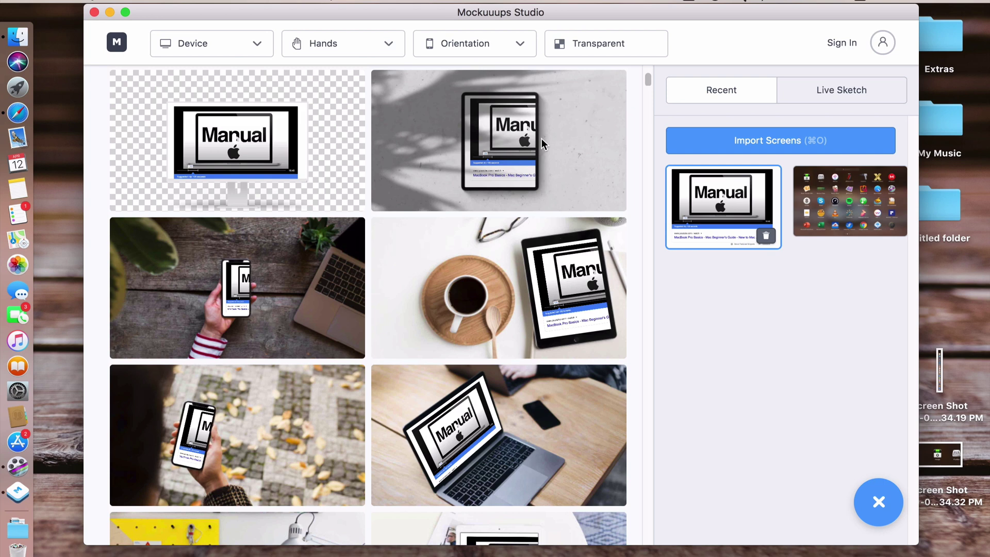
pyautogui.scroll(3, 542, 139)
pyautogui.click(211, 44)
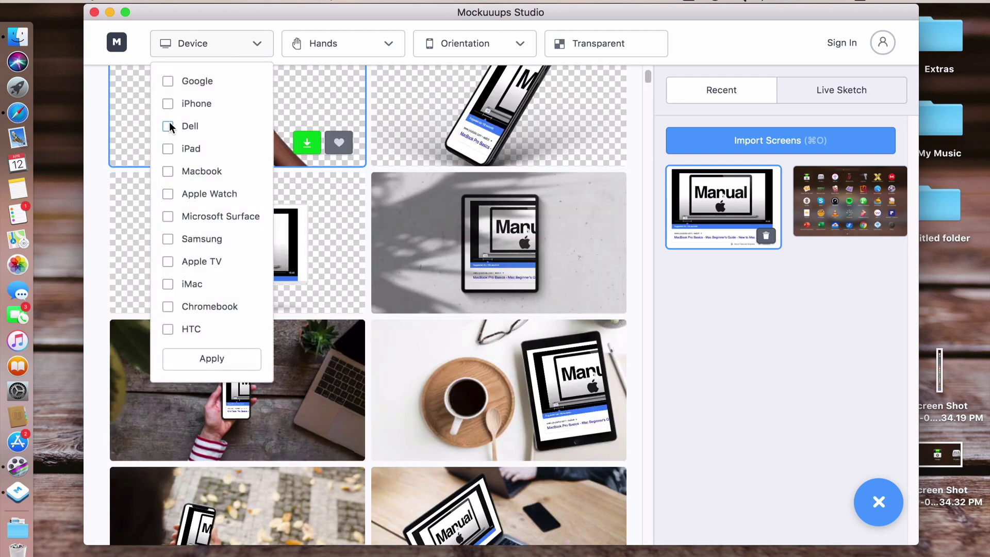
pyautogui.click(168, 103)
pyautogui.click(464, 232)
# Step: Import IMG_2592.PNG from the Desktop onto the iPhone mockup screens
pyautogui.click(741, 143)
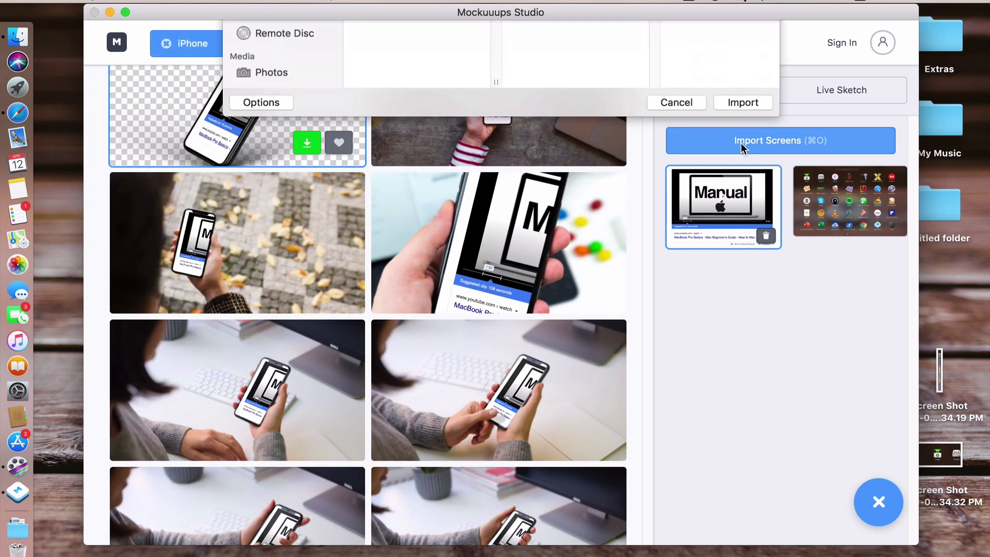
pyautogui.click(385, 83)
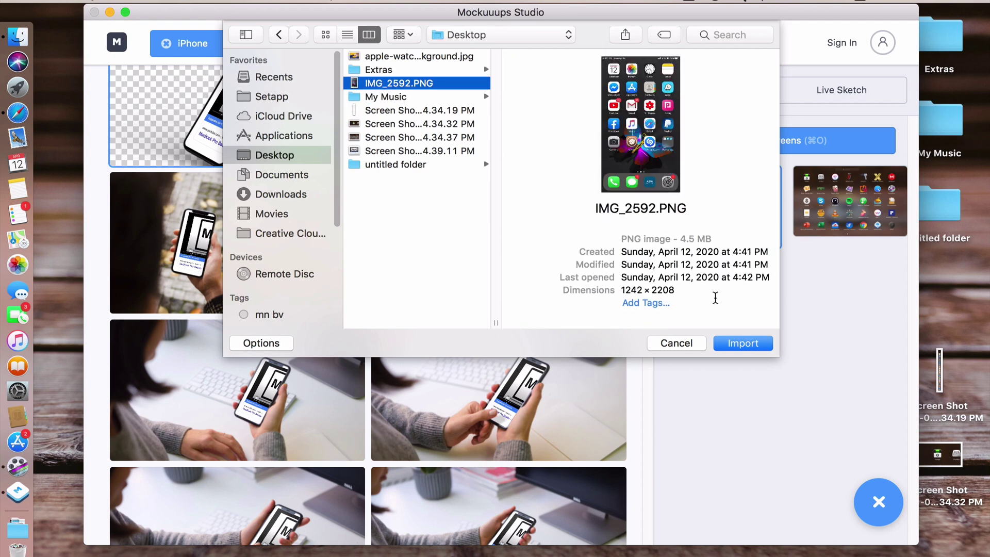
pyautogui.click(741, 343)
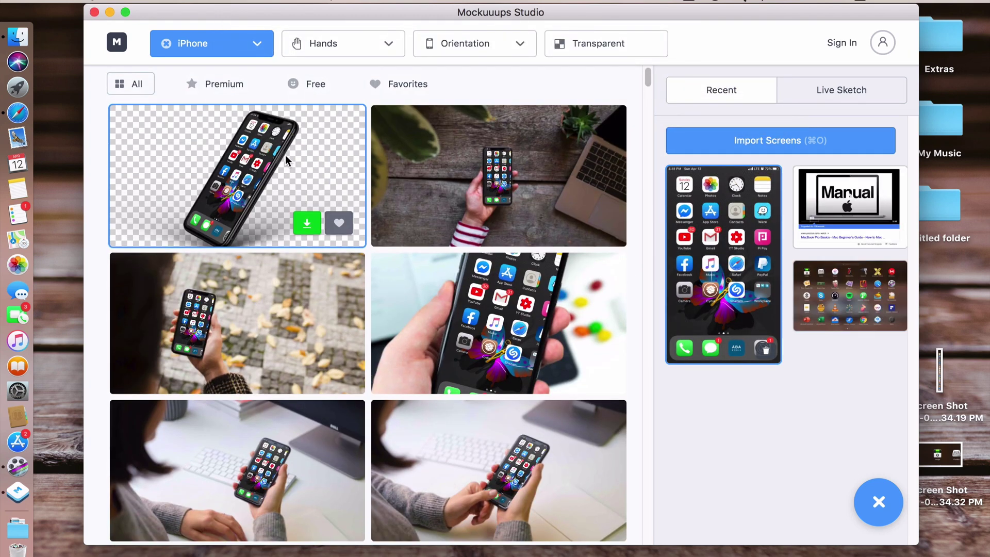
pyautogui.scroll(1, 387, 178)
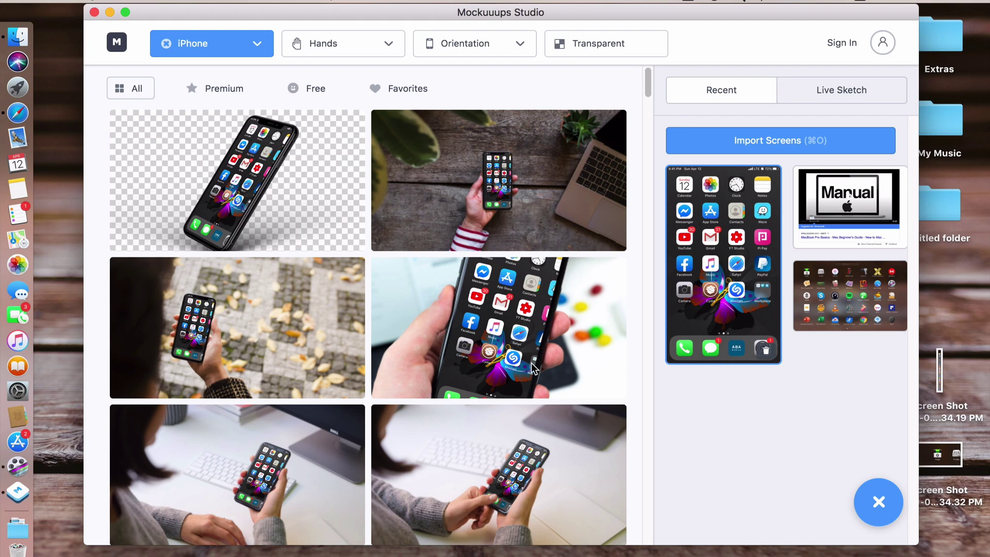
pyautogui.scroll(-3, 539, 344)
pyautogui.scroll(-3, 539, 344)
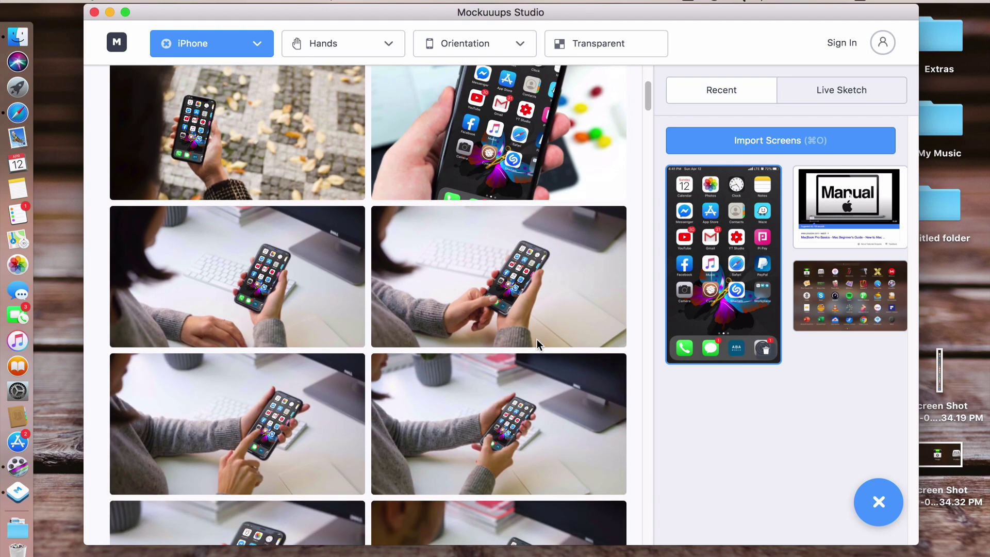
pyautogui.scroll(-3, 539, 344)
pyautogui.scroll(-3, 540, 345)
pyautogui.scroll(5, 539, 344)
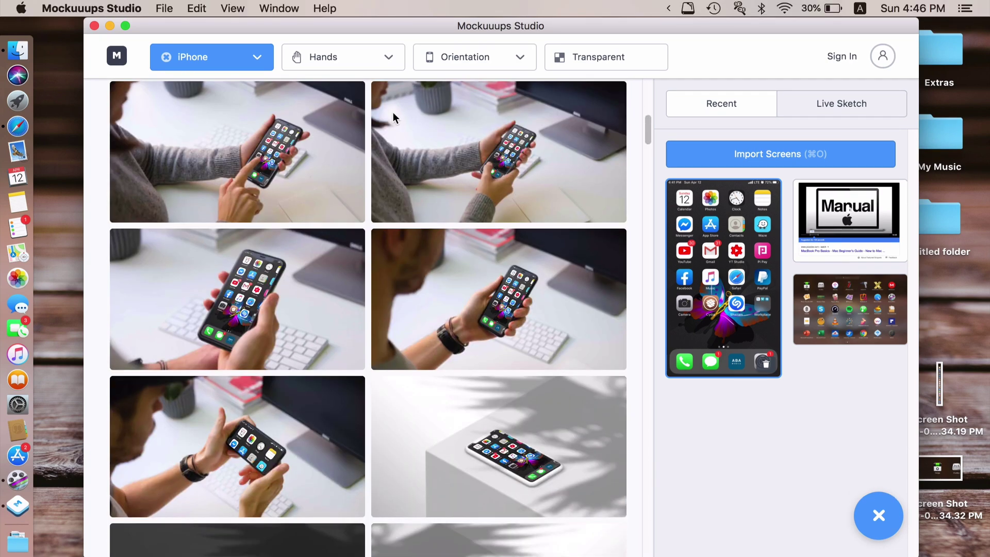
pyautogui.scroll(3, 464, 310)
# Step: Switch the iPhone mockup gallery to View > Small Thumbnails
pyautogui.click(233, 8)
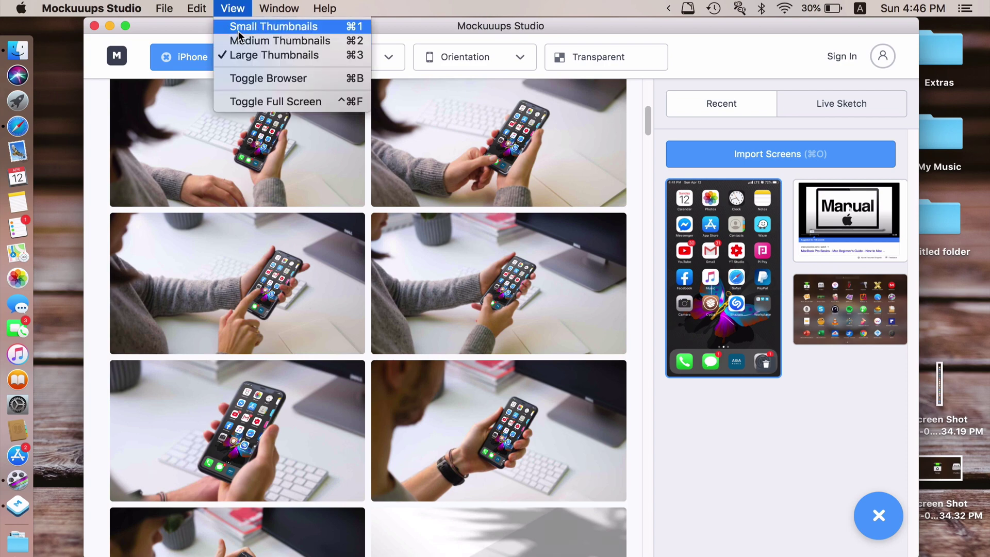
pyautogui.click(253, 31)
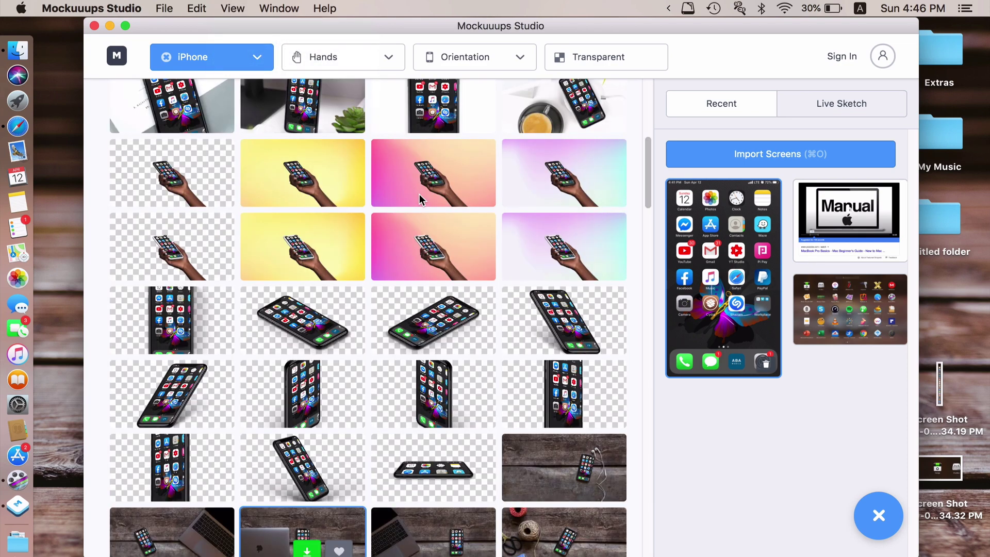
pyautogui.scroll(-5, 420, 194)
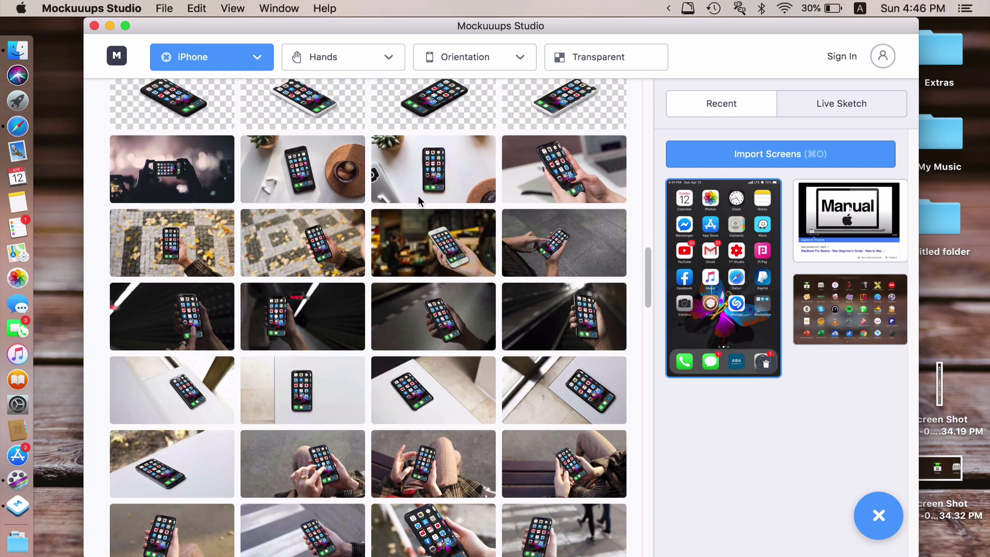
pyautogui.scroll(-5, 418, 195)
pyautogui.scroll(-1, 404, 224)
pyautogui.scroll(-10, 332, 255)
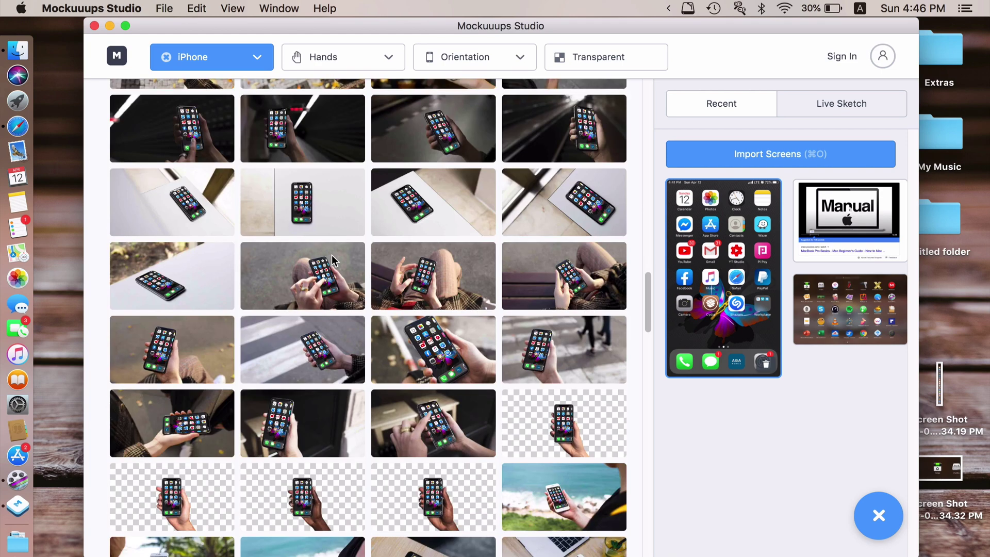
pyautogui.scroll(-5, 332, 254)
pyautogui.scroll(-5, 332, 261)
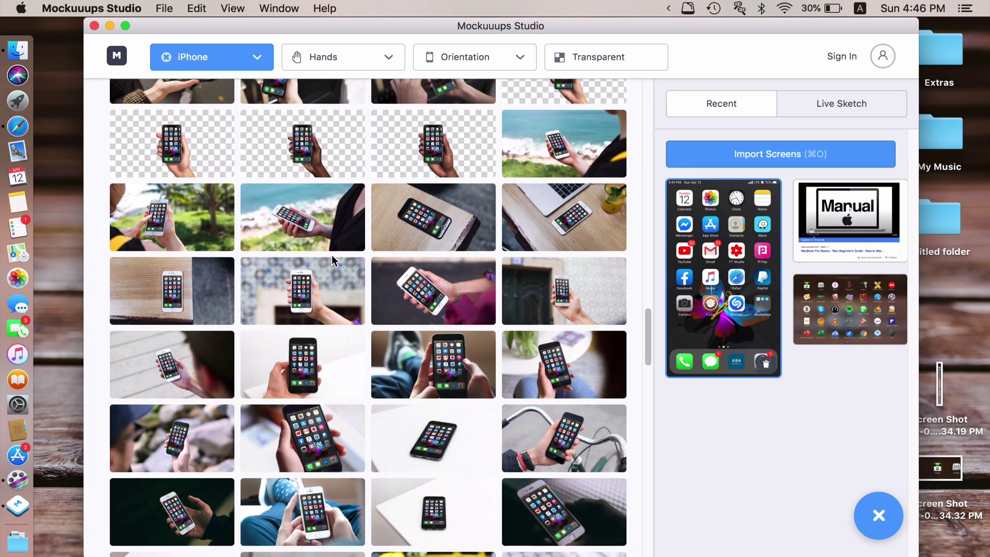
pyautogui.scroll(-3, 464, 310)
pyautogui.moveTo(564, 438)
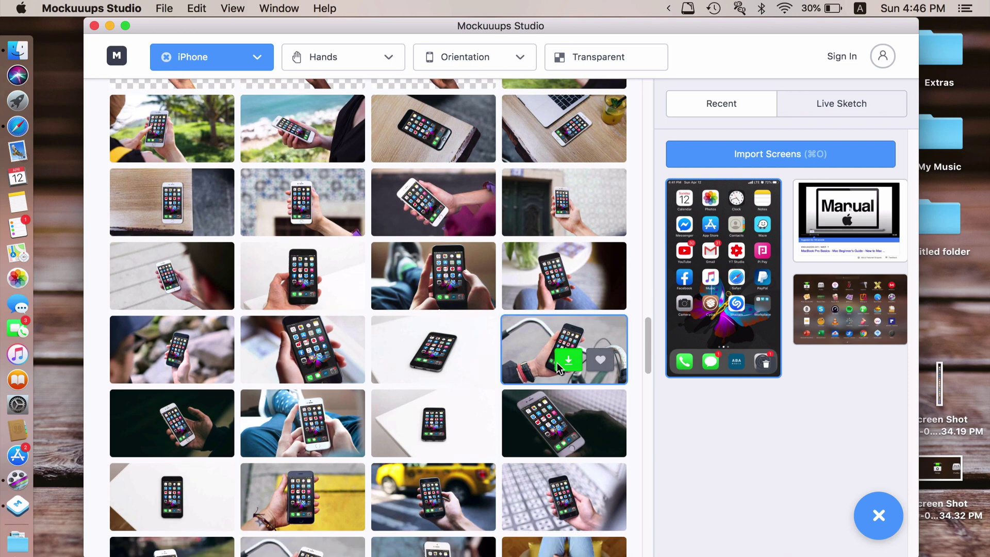
# Step: Export holding-iphone-6s-space-gray-on-bike.jpg to the desktop and open it in Preview
pyautogui.click(564, 366)
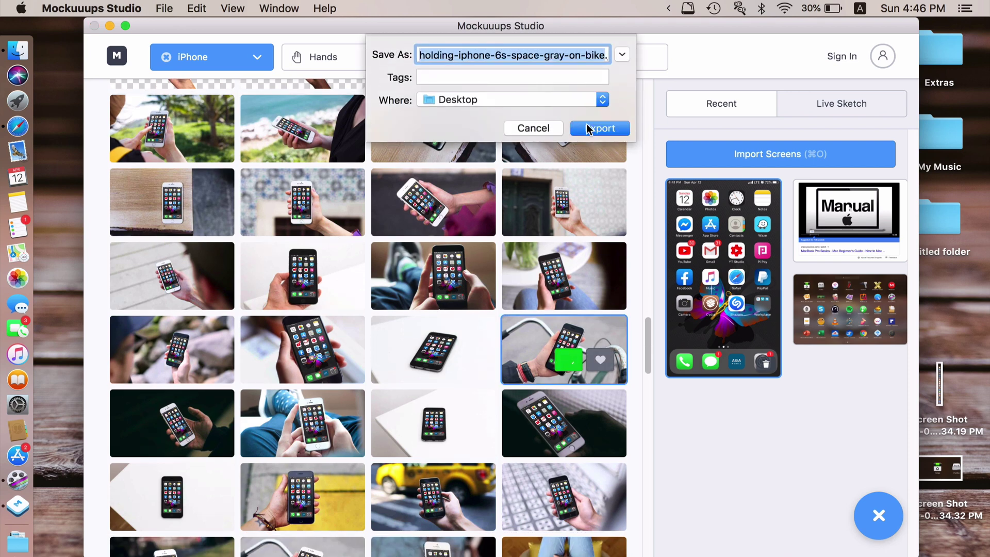
pyautogui.click(594, 131)
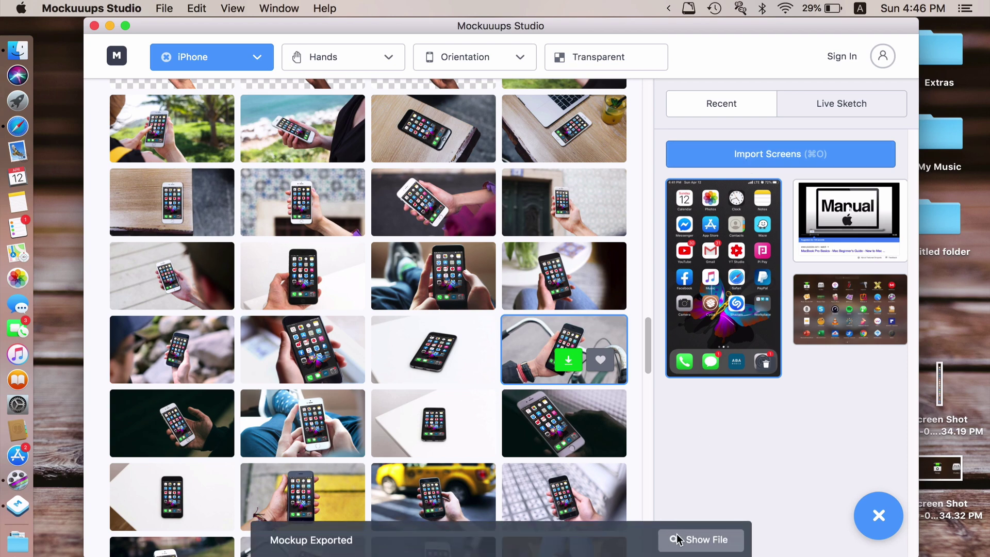
pyautogui.click(701, 537)
pyautogui.doubleClick(504, 155)
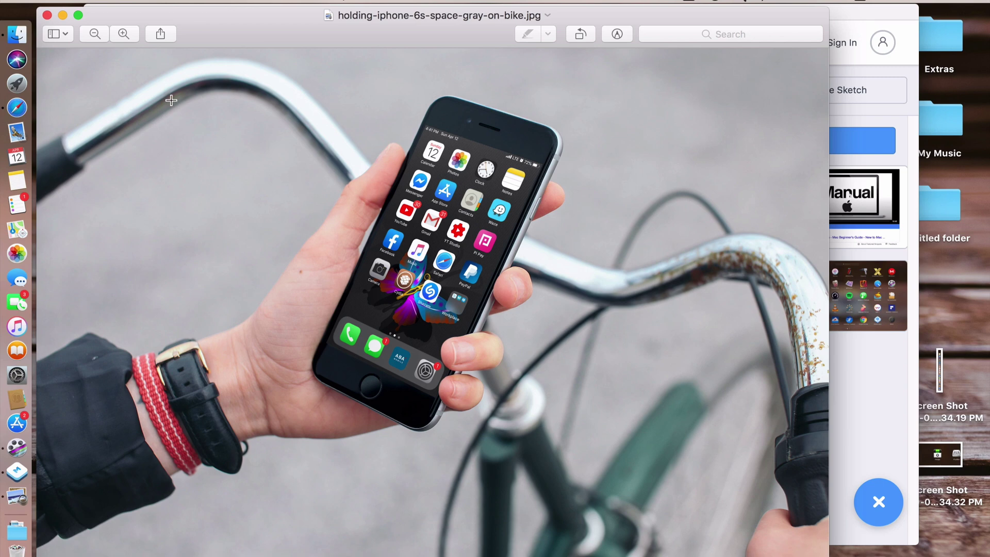
pyautogui.press('super+w')
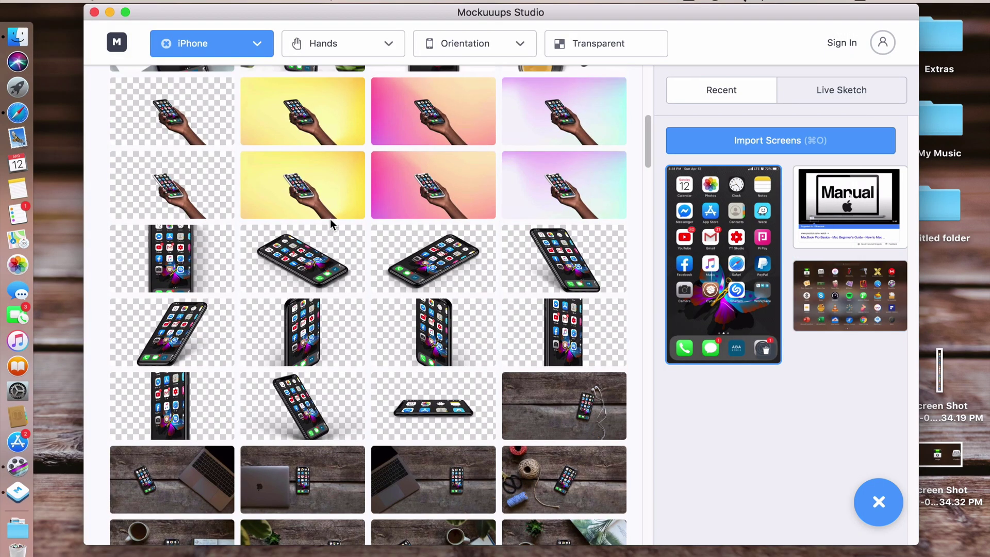
pyautogui.scroll(-10, 330, 219)
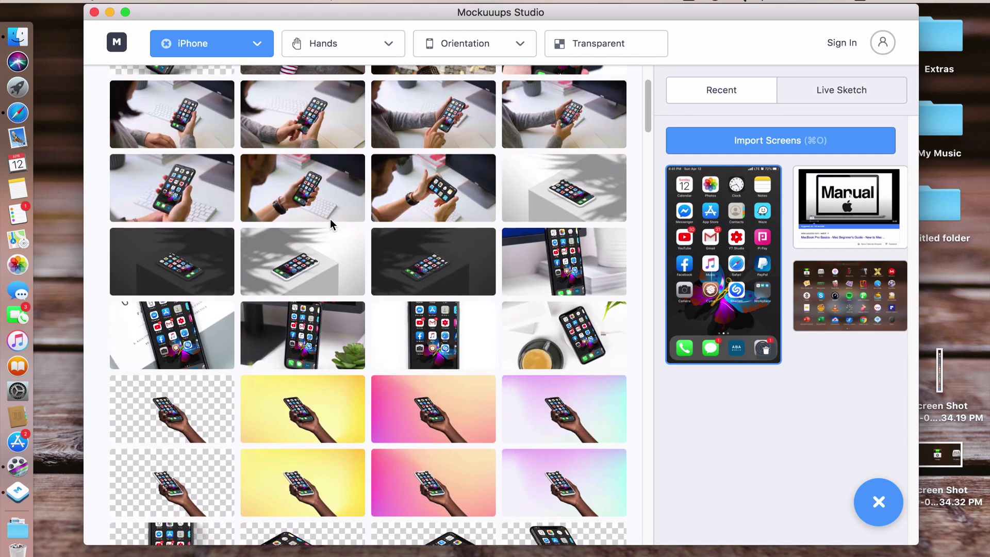
pyautogui.scroll(-10, 381, 301)
pyautogui.scroll(-10, 381, 301)
pyautogui.scroll(-5, 395, 343)
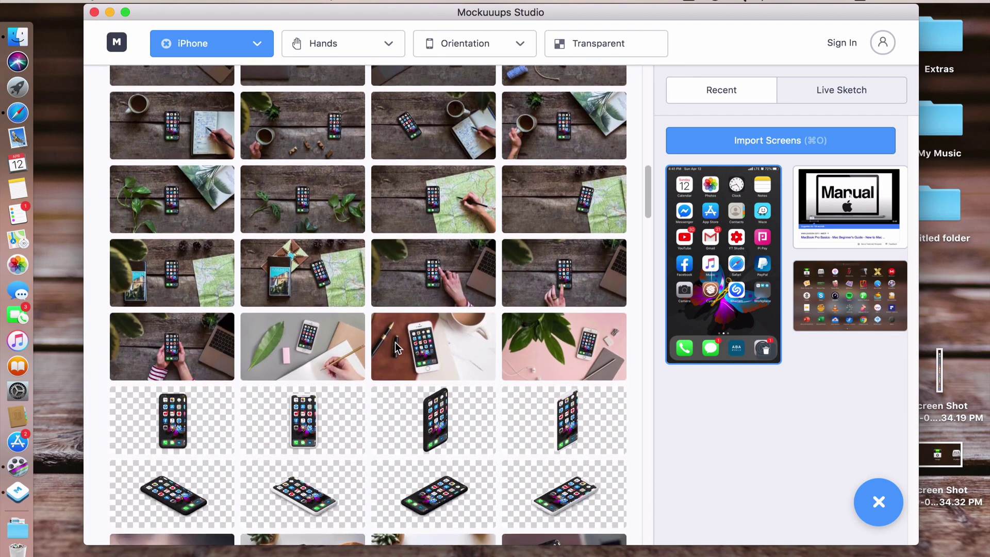
pyautogui.press('super+Tab')
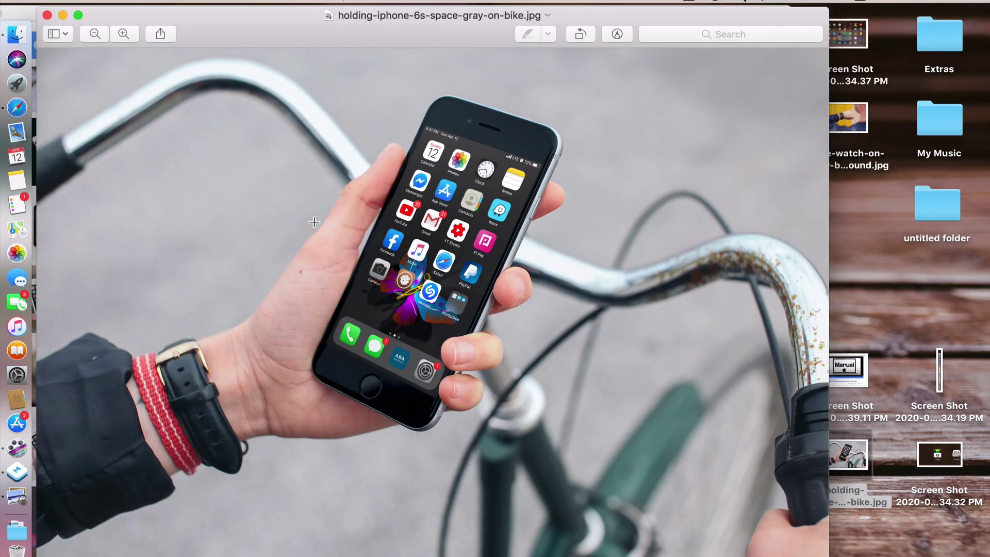